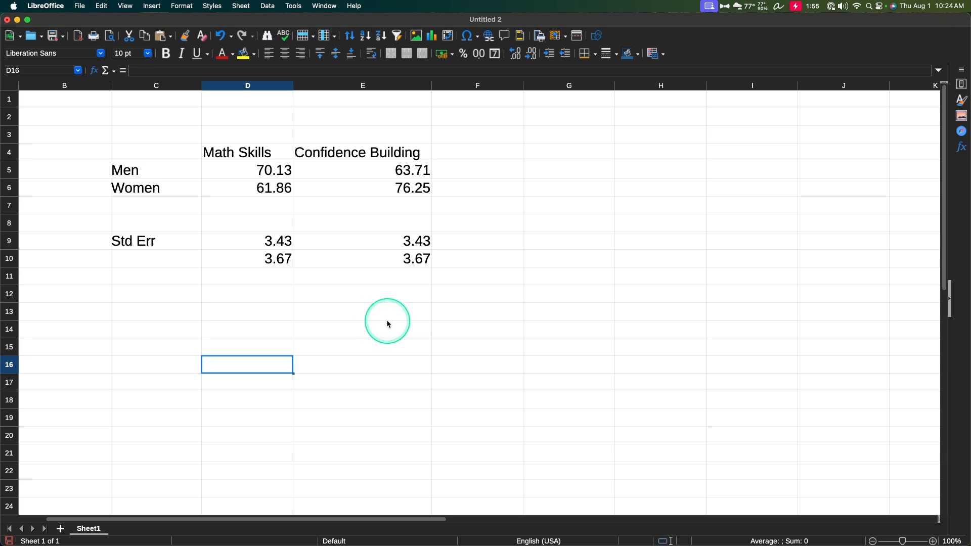
# Step: Insert a normal column chart from C4:E6, with data series in columns and the first row and column as labels
pyautogui.click(434, 43)
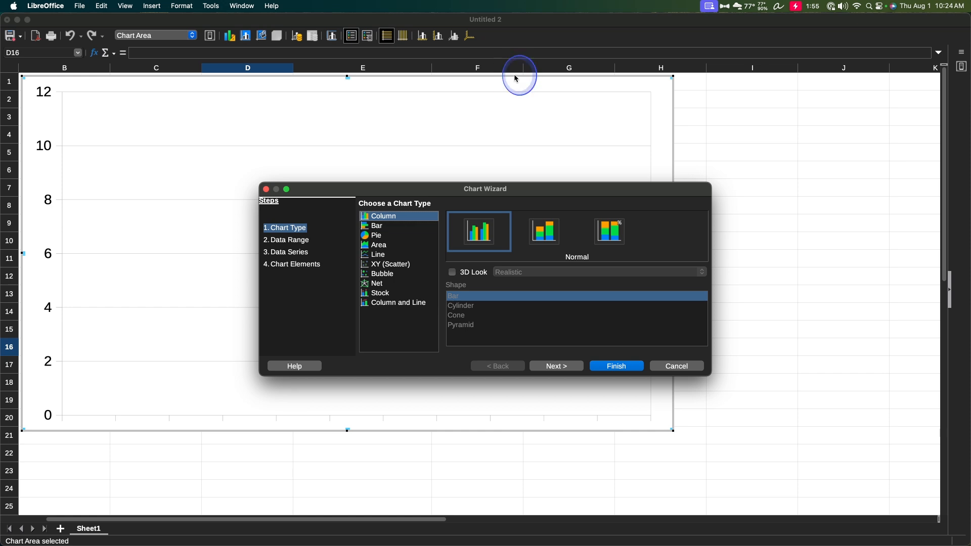
pyautogui.press('Escape')
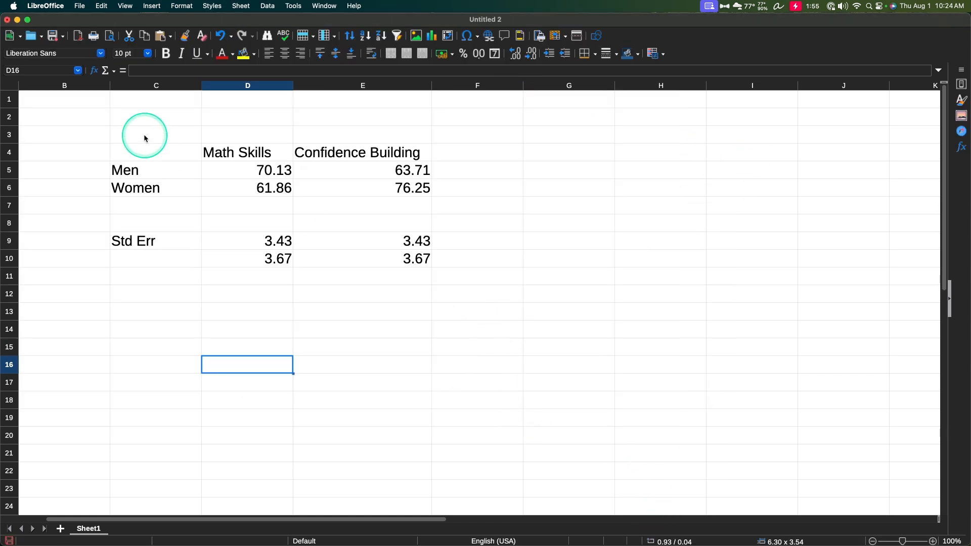
pyautogui.moveTo(152, 151); pyautogui.dragTo(379, 193)
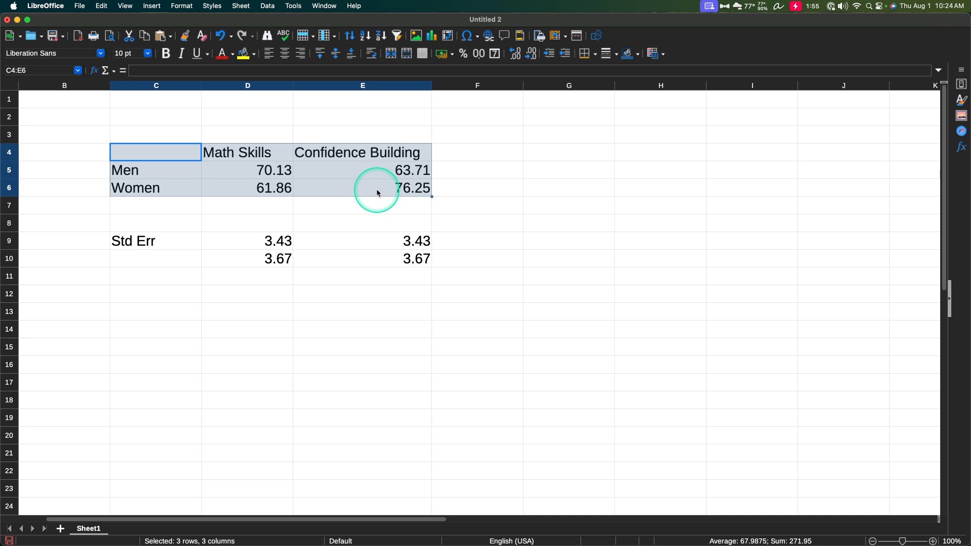
pyautogui.click(430, 36)
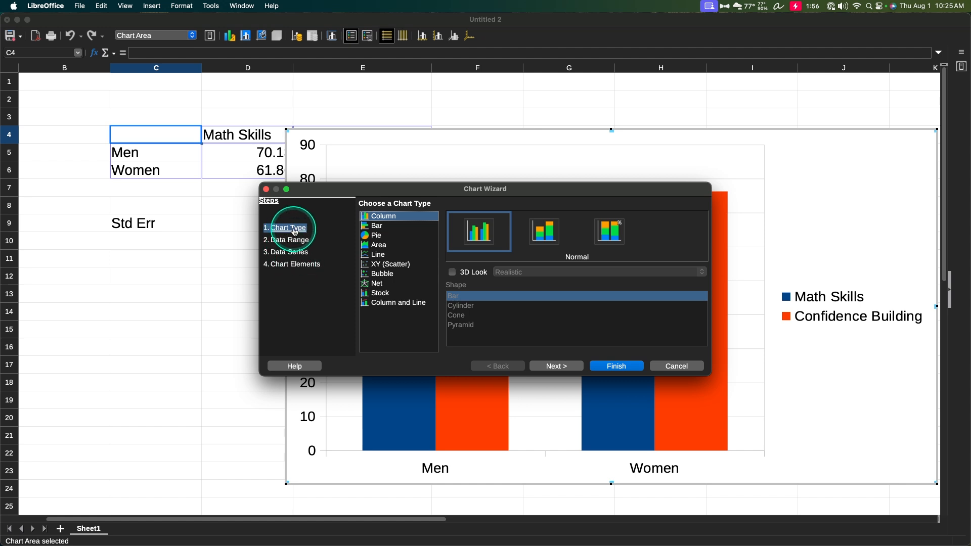
pyautogui.click(554, 367)
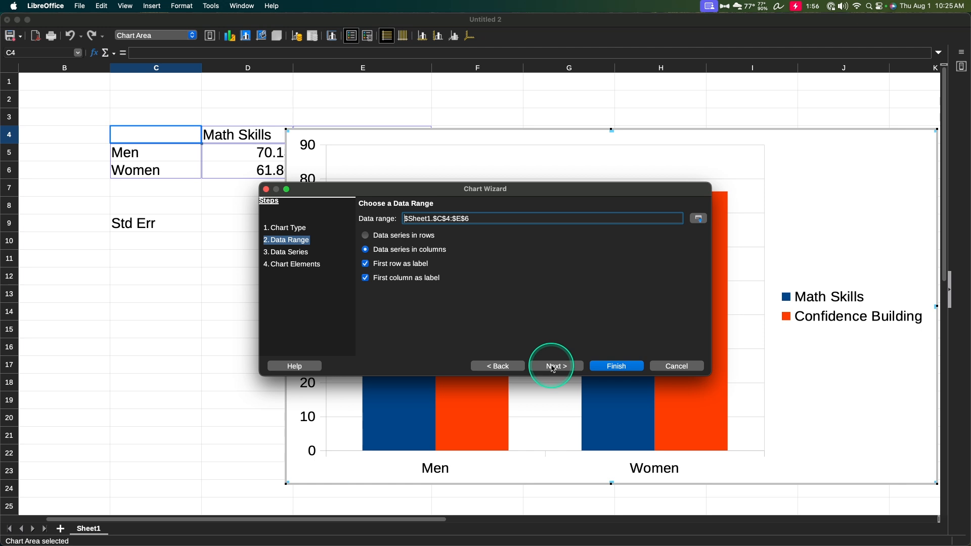
pyautogui.click(554, 366)
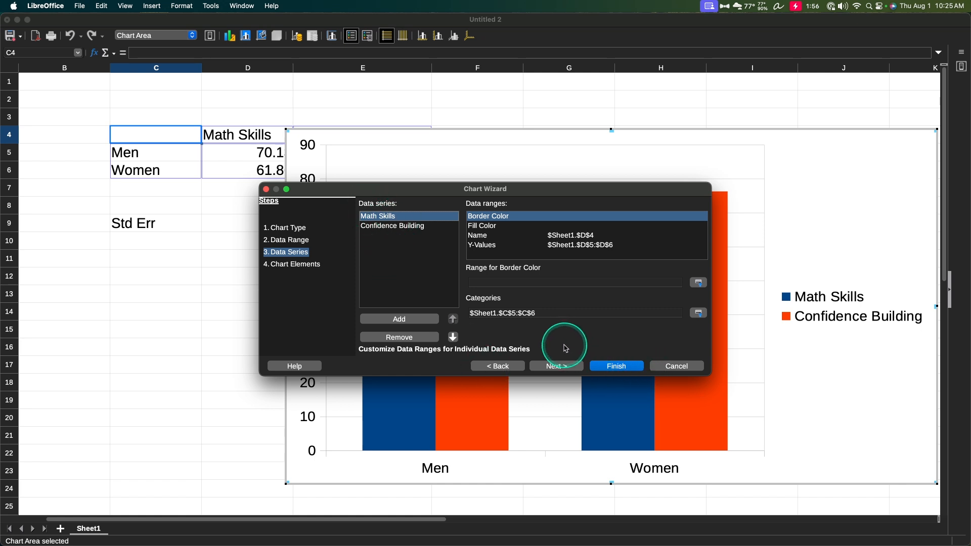
pyautogui.click(567, 368)
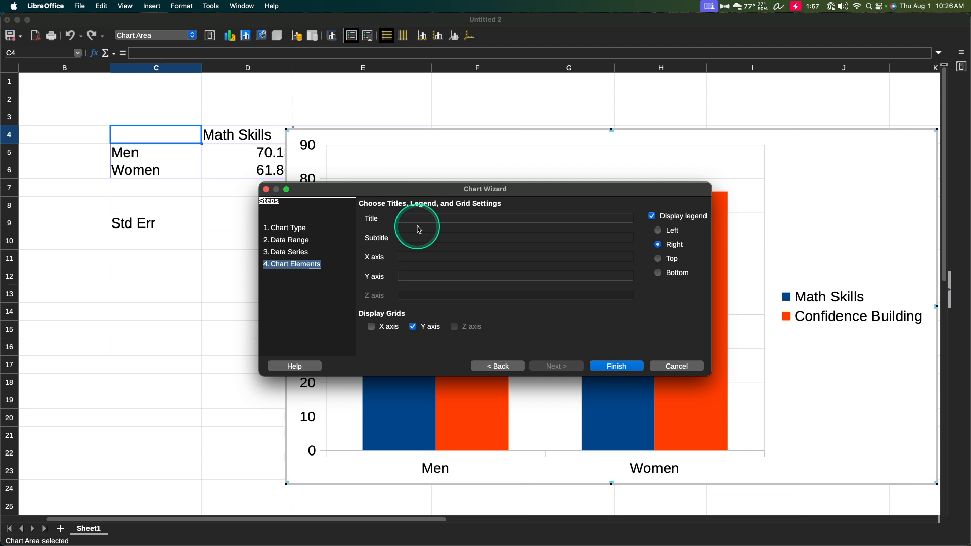
# Step: Title the chart's X axis "Gender" and its Y axis "Statistics Test Score (out of 100)"
pyautogui.click(414, 256)
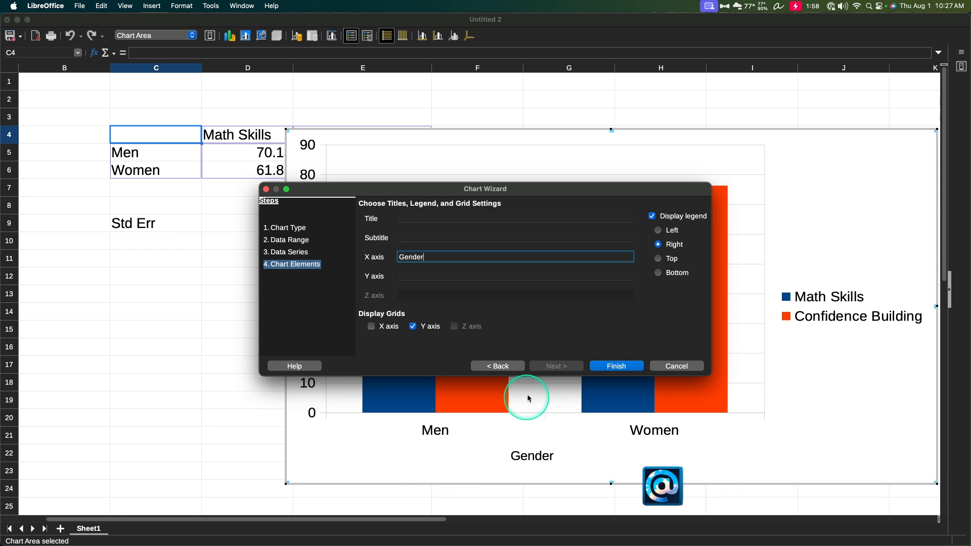
pyautogui.press('Tab')
pyautogui.moveTo(523, 191); pyautogui.dragTo(724, 278)
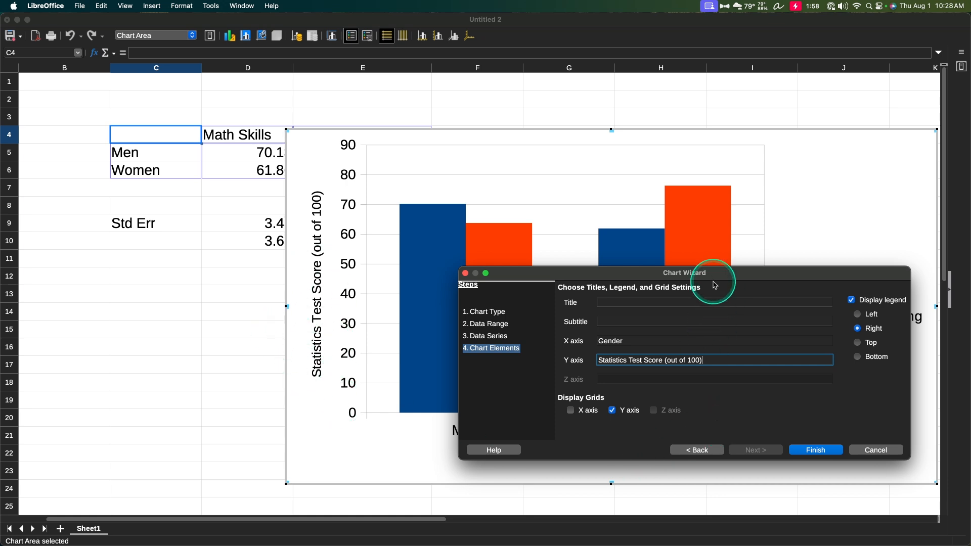
# Step: Turn off the Y axis grid, place the legend above the plot and finish creating the chart
pyautogui.moveTo(715, 284); pyautogui.dragTo(499, 292)
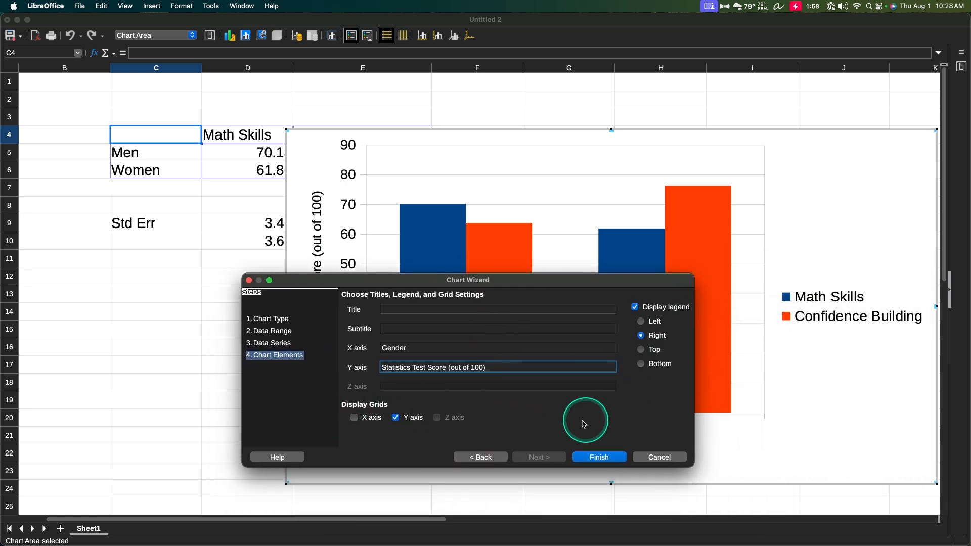
pyautogui.click(397, 418)
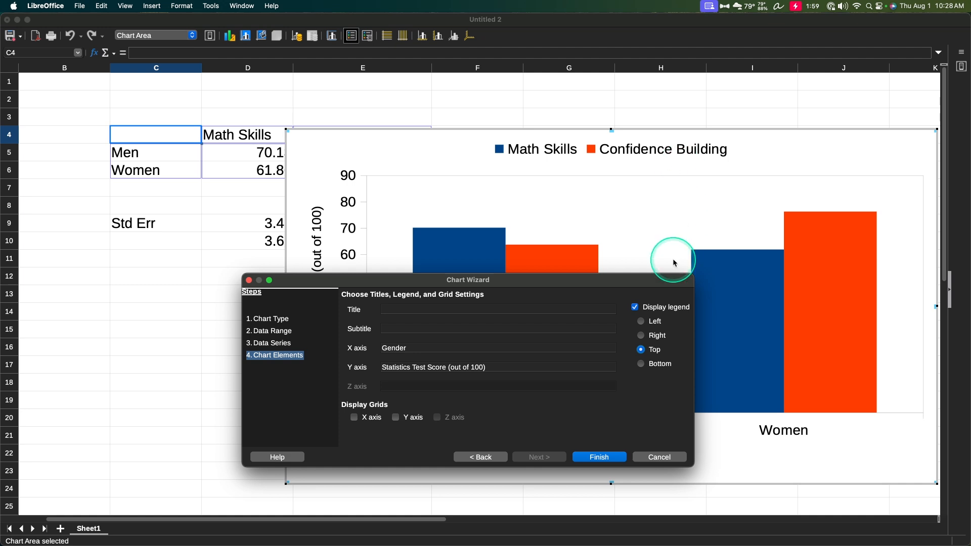
pyautogui.click(597, 457)
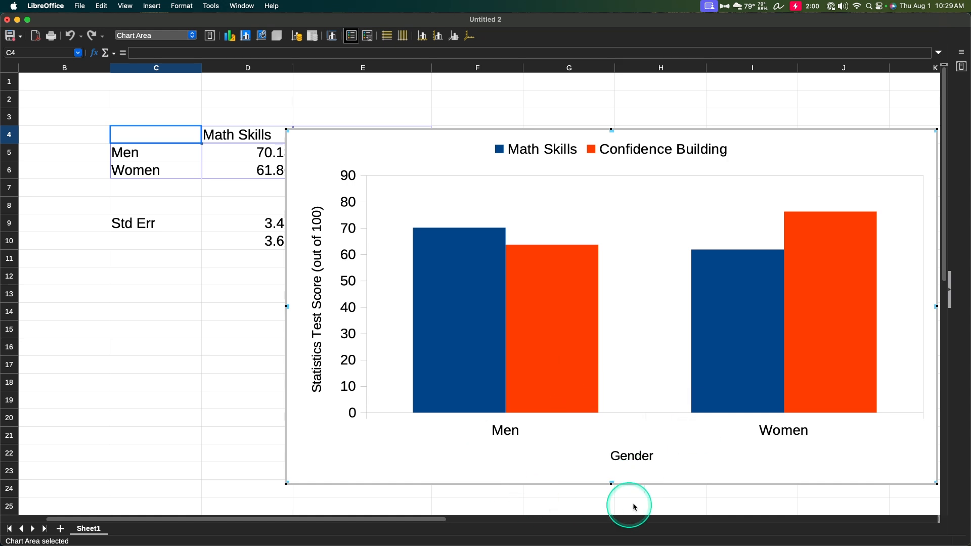
# Step: Resize and move the chart so it sits clear beside the data, starting in column F and reaching up to row 2
pyautogui.click(185, 39)
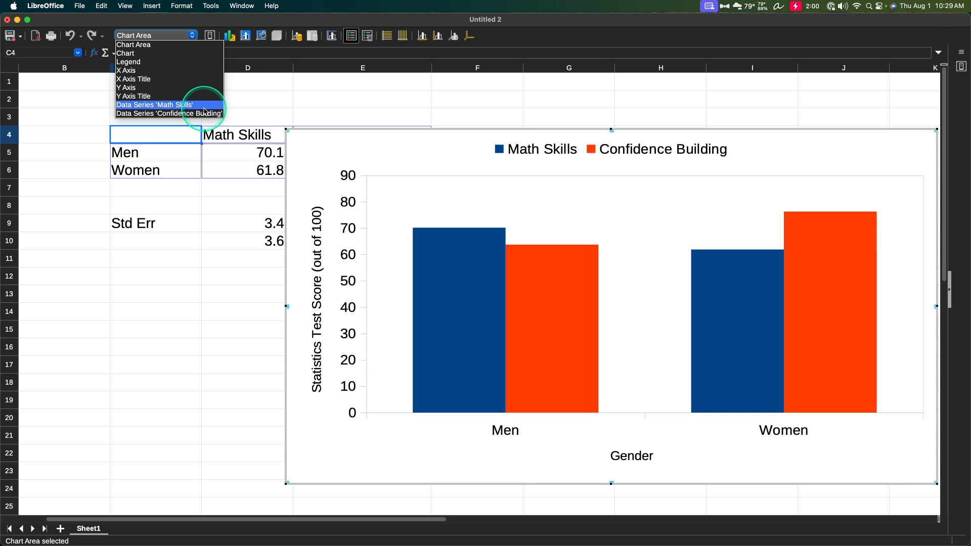
pyautogui.click(192, 38)
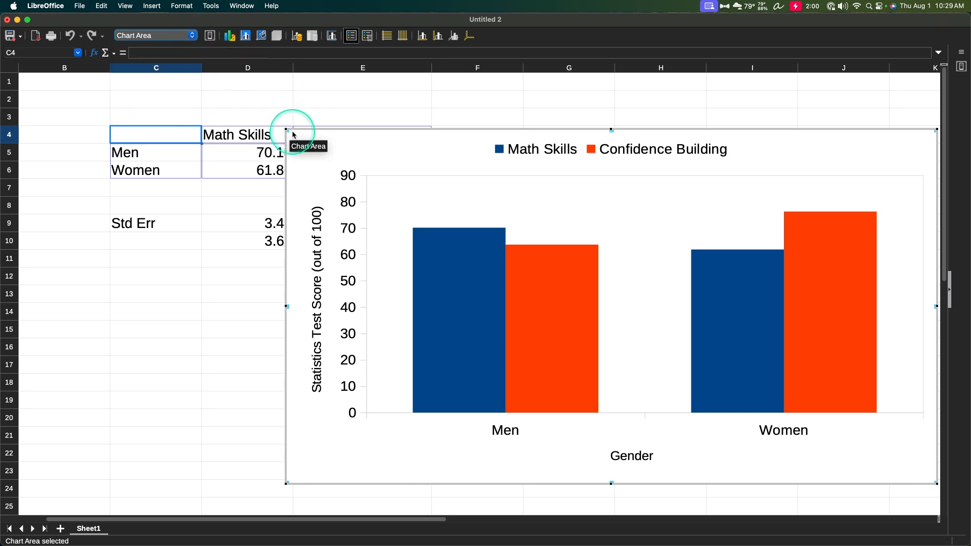
pyautogui.moveTo(286, 131); pyautogui.dragTo(406, 174)
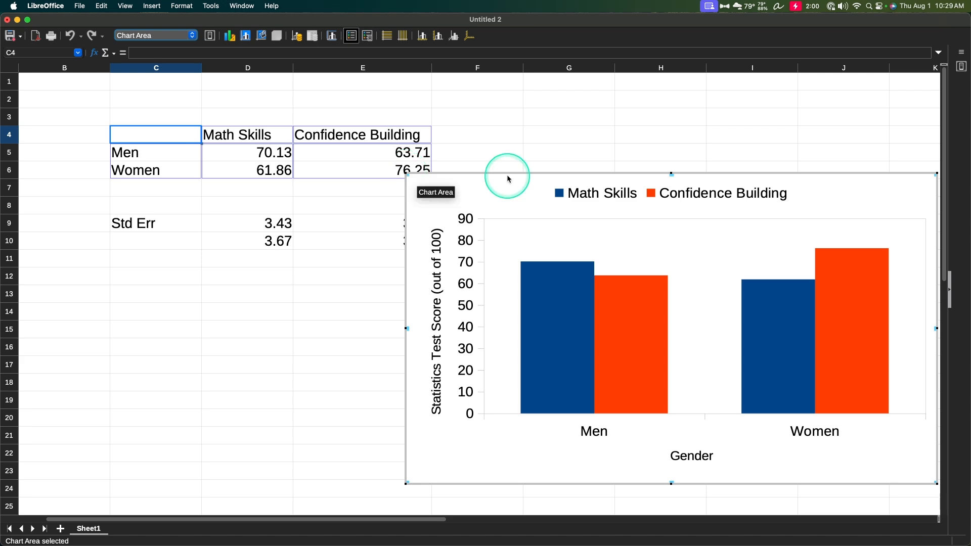
pyautogui.hscroll(5, 502, 180)
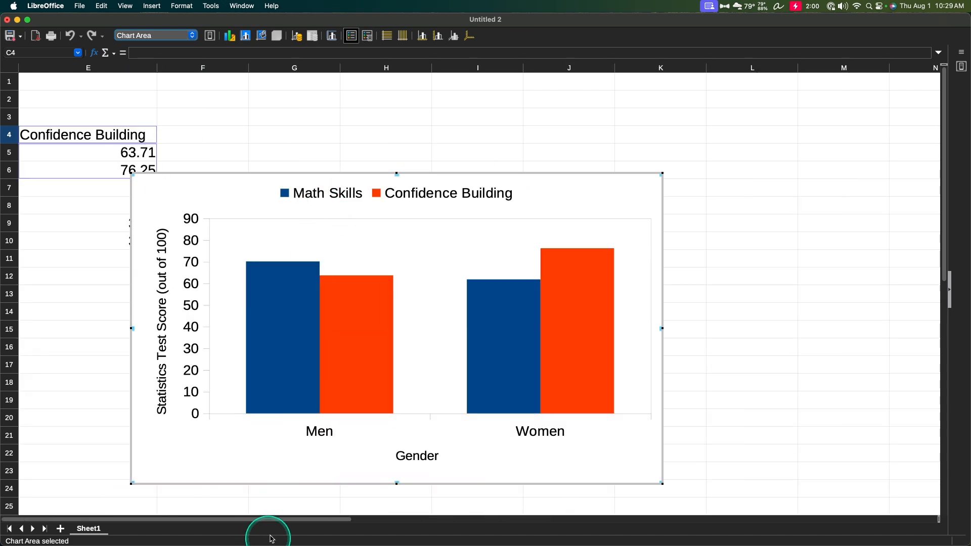
pyautogui.hscroll(-3, 235, 521)
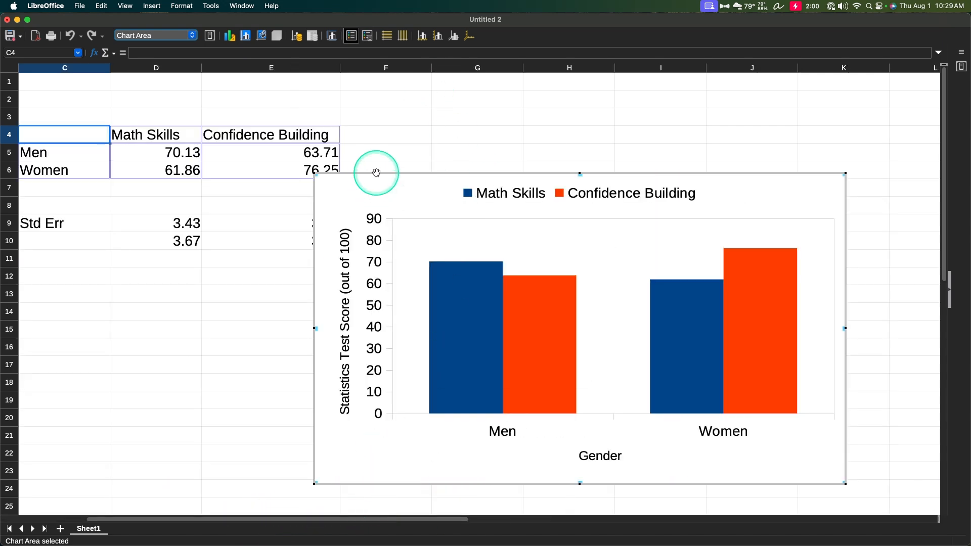
pyautogui.moveTo(377, 174); pyautogui.dragTo(434, 170)
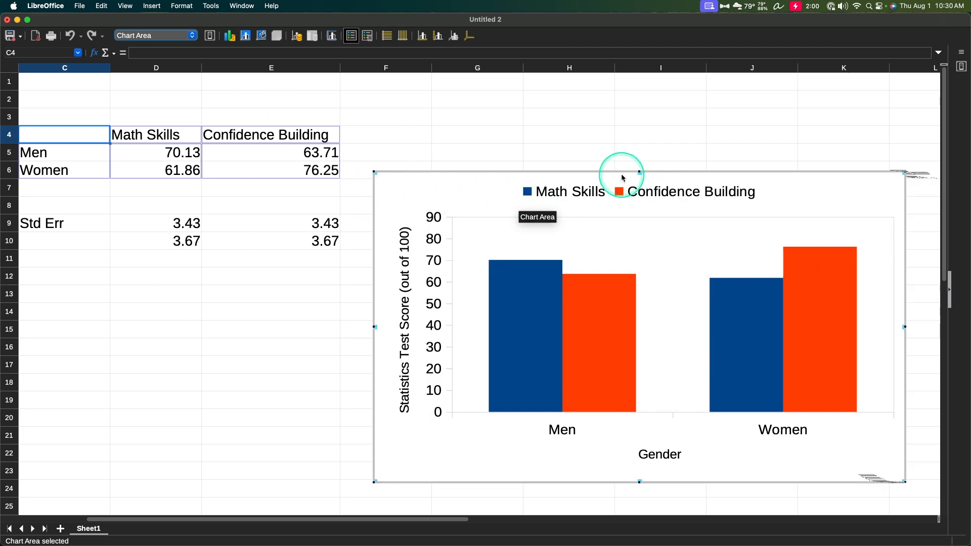
pyautogui.moveTo(639, 172); pyautogui.dragTo(640, 100)
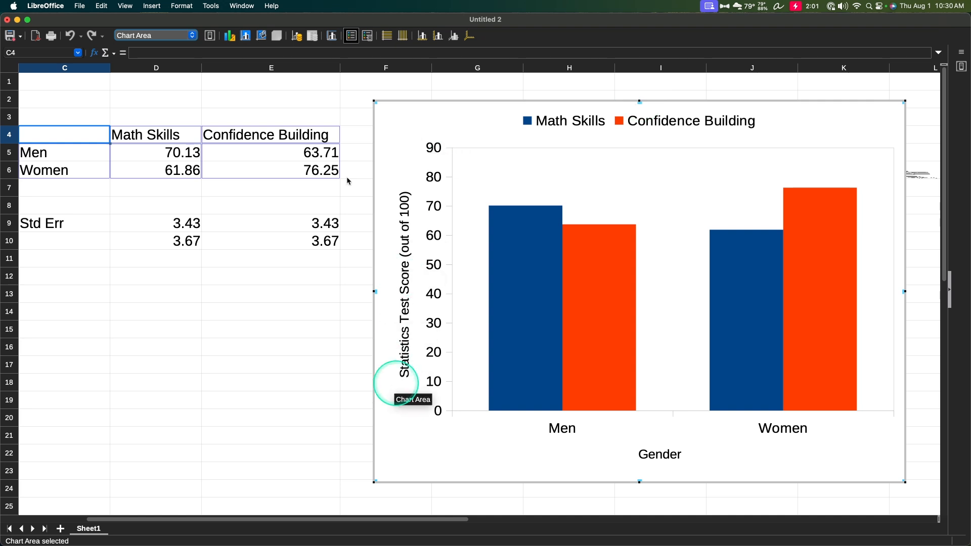
# Step: Open the X axis formatting and remove its outer major interval marks
pyautogui.click(191, 35)
pyautogui.click(167, 72)
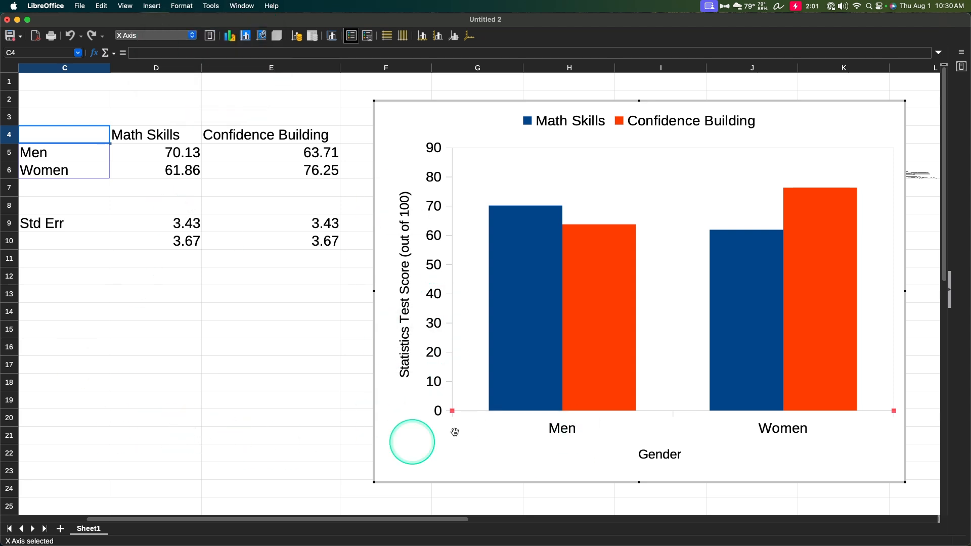
pyautogui.rightClick(565, 425)
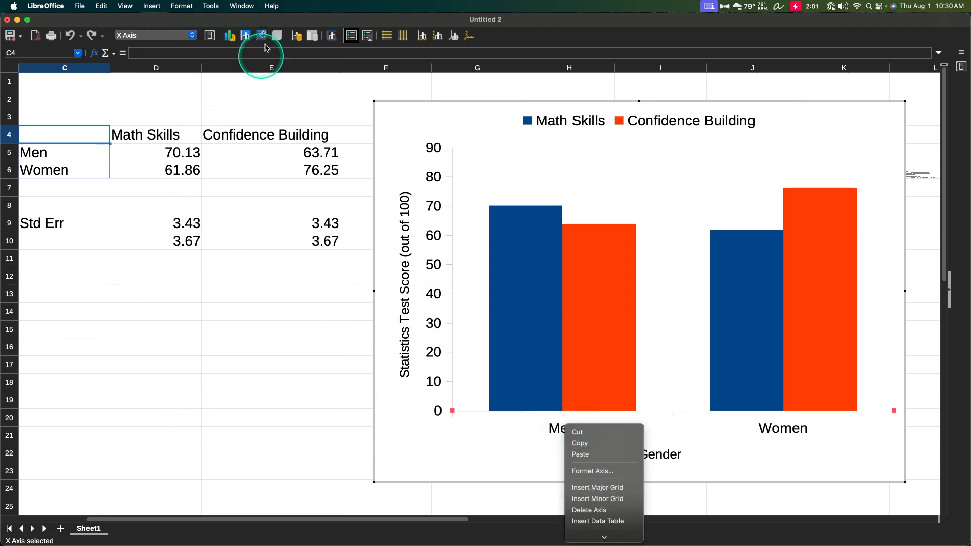
pyautogui.click(213, 37)
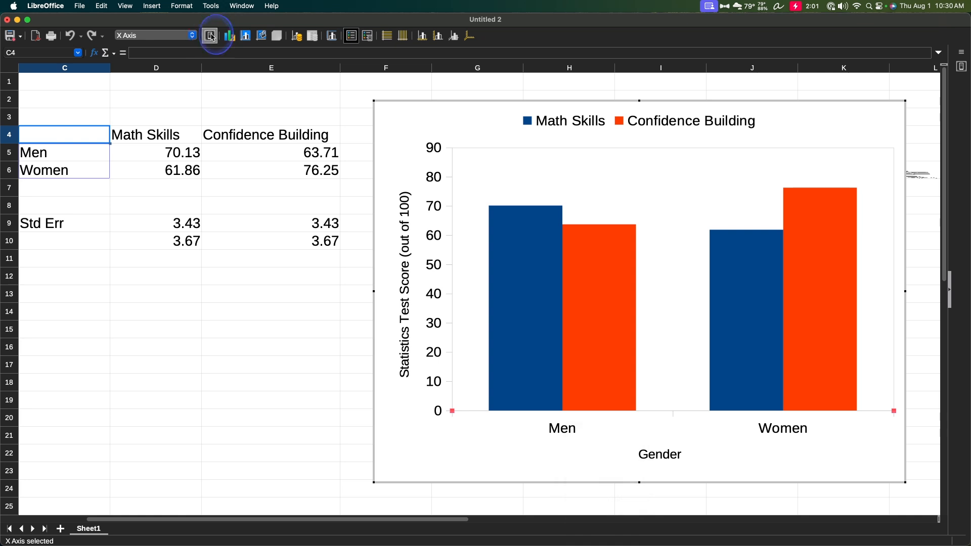
pyautogui.moveTo(548, 134); pyautogui.dragTo(263, 213)
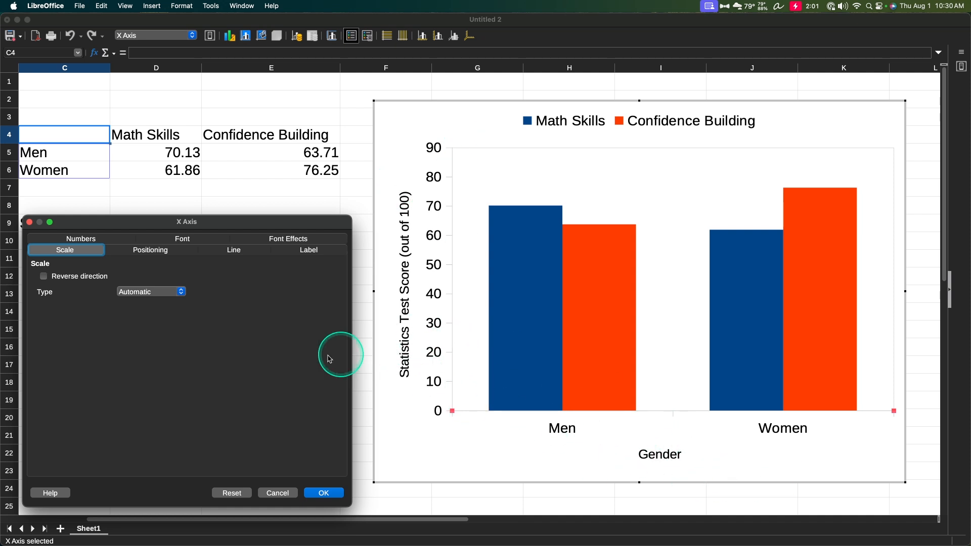
pyautogui.click(151, 252)
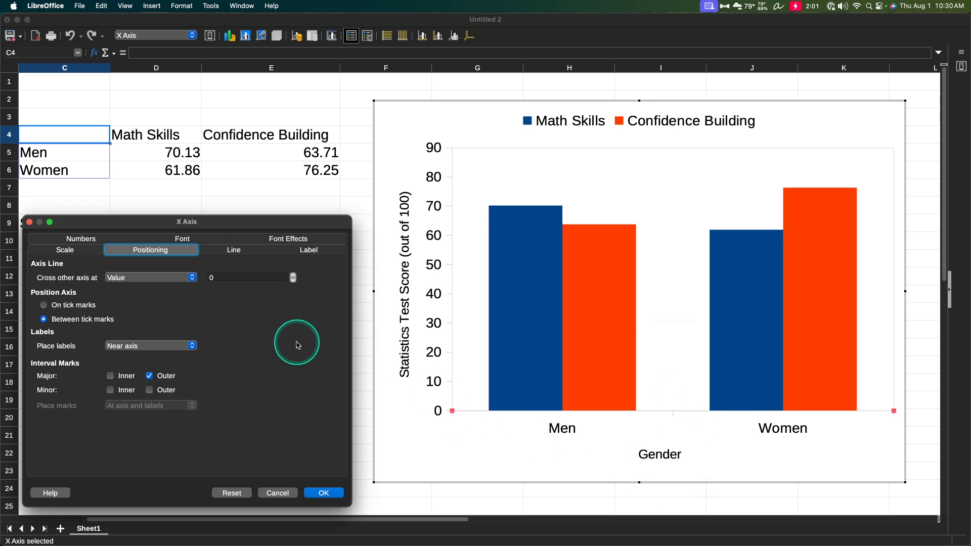
pyautogui.click(165, 378)
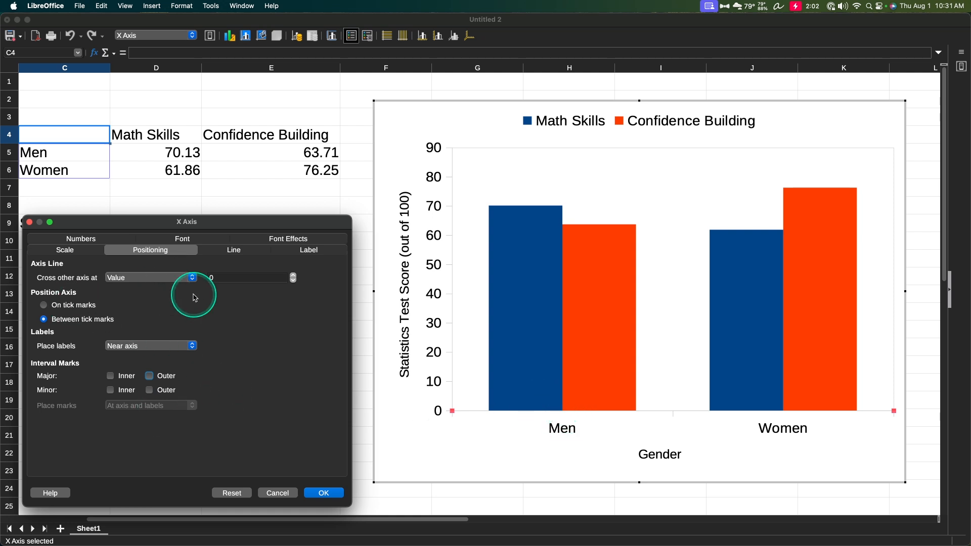
pyautogui.click(187, 279)
pyautogui.click(260, 341)
pyautogui.click(161, 347)
pyautogui.click(307, 358)
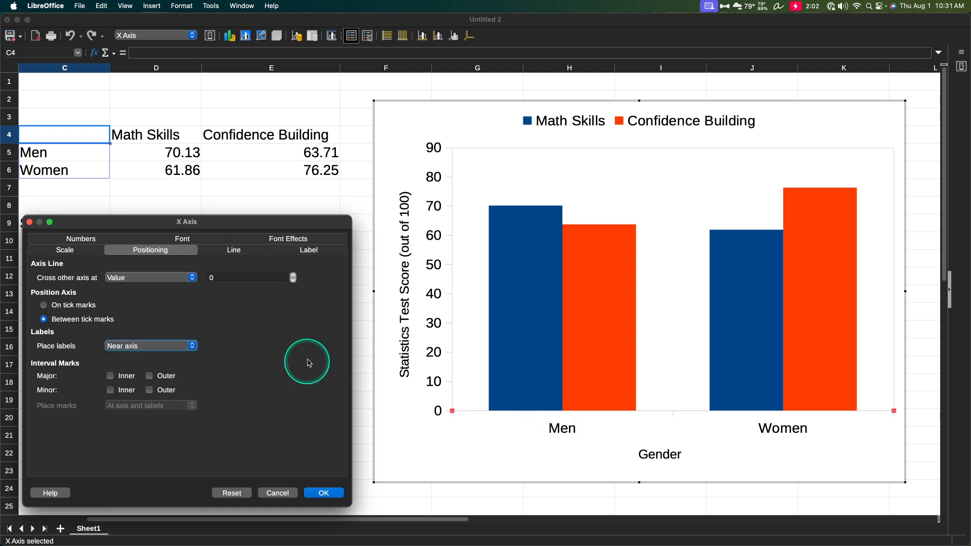
# Step: Set the X axis line color to Black
pyautogui.click(235, 253)
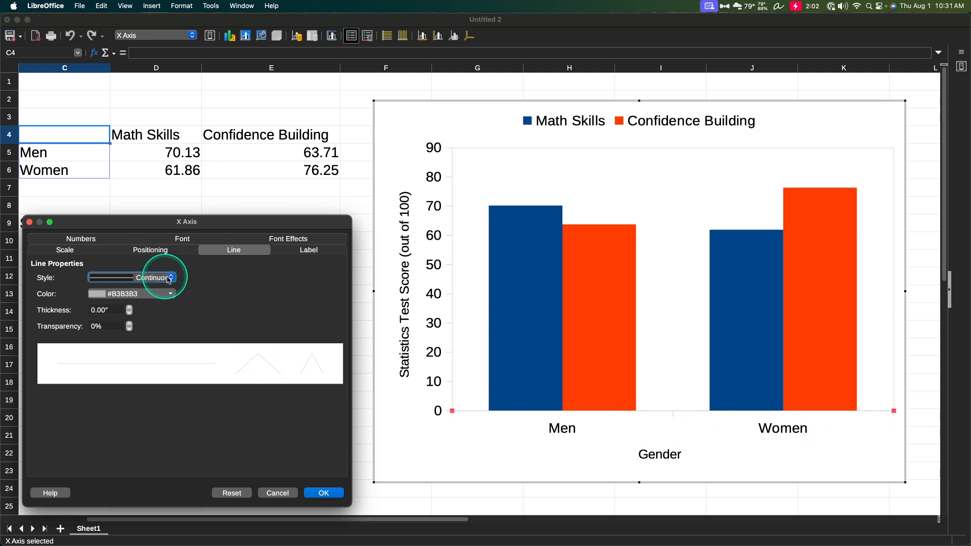
pyautogui.click(171, 294)
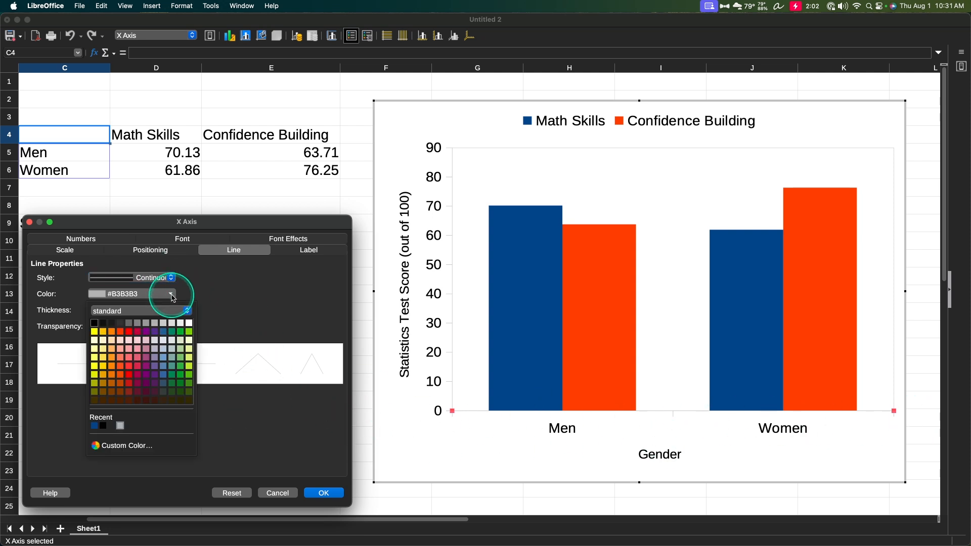
pyautogui.click(95, 324)
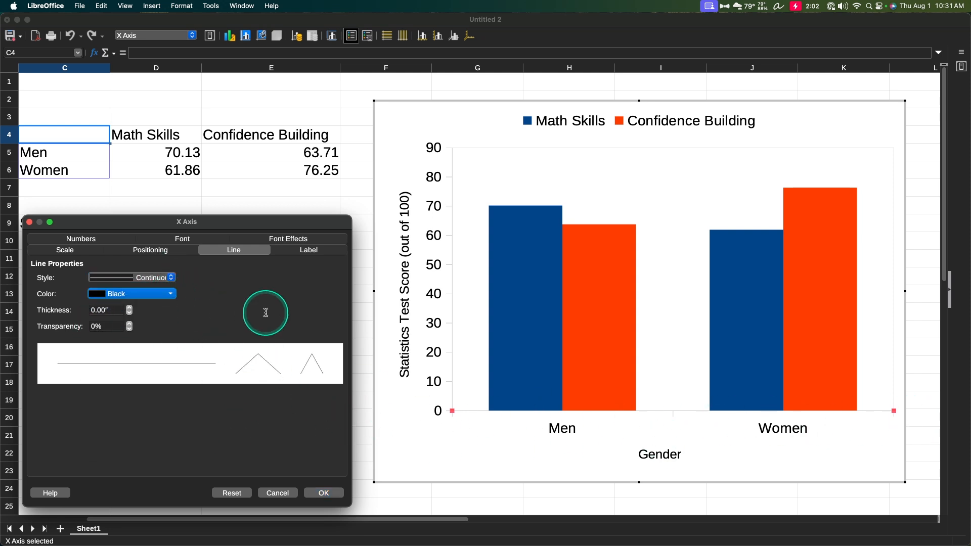
# Step: Set the X axis label font to Arial at 14 pt
pyautogui.click(310, 250)
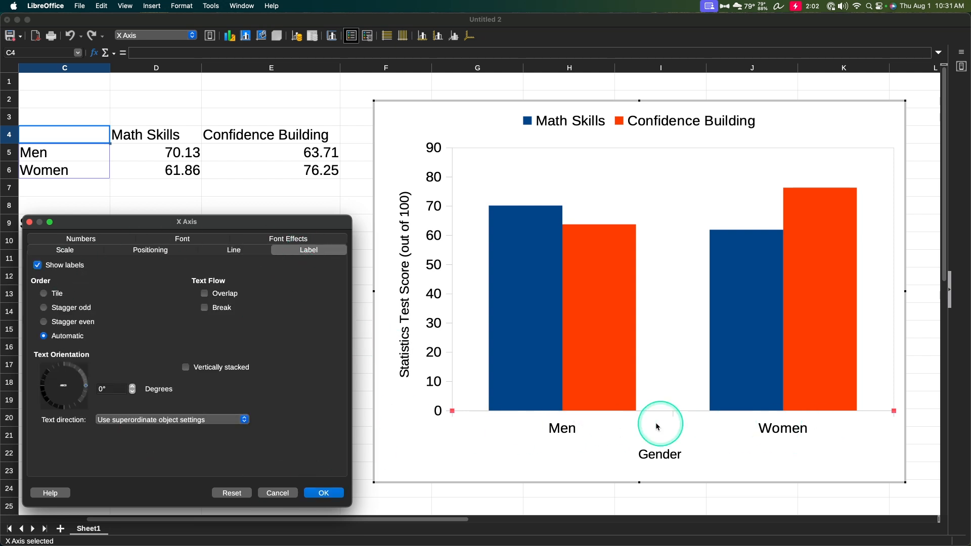
pyautogui.click(288, 239)
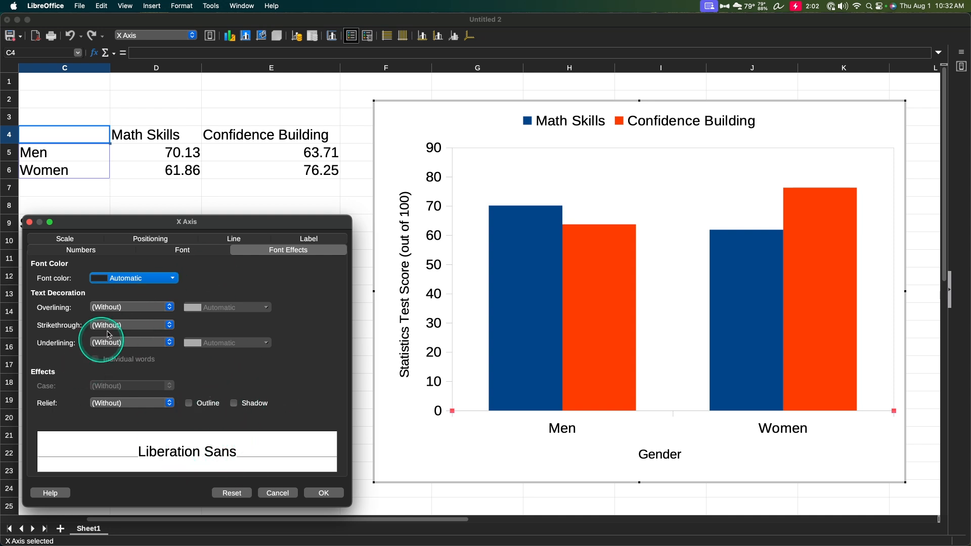
pyautogui.click(198, 253)
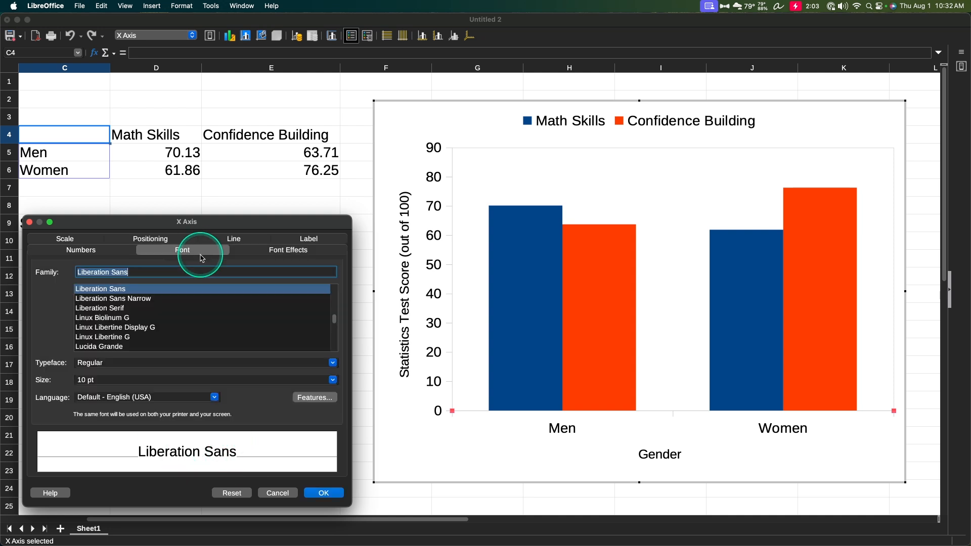
pyautogui.write('Arial')
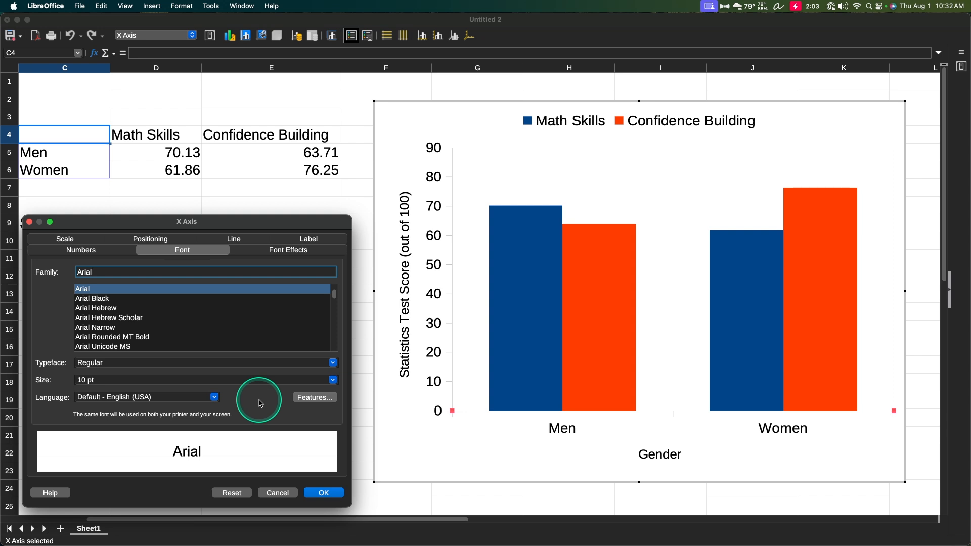
pyautogui.click(332, 380)
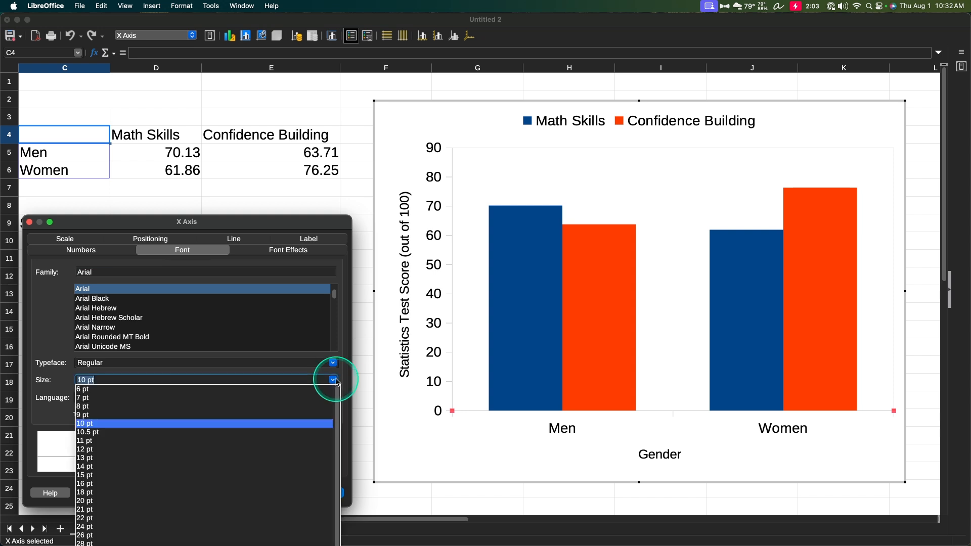
pyautogui.click(94, 468)
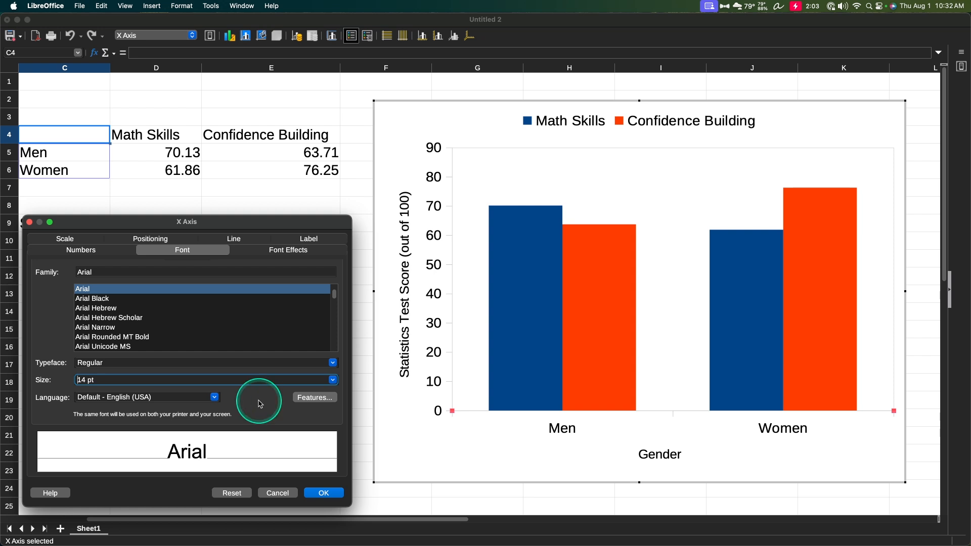
# Step: Check the X axis number format settings and apply the axis formatting
pyautogui.click(93, 249)
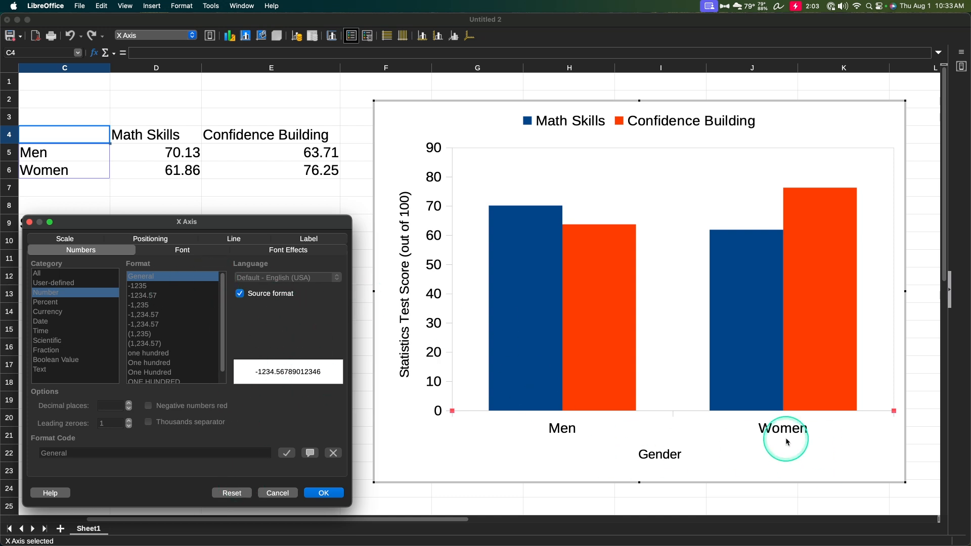
pyautogui.click(320, 493)
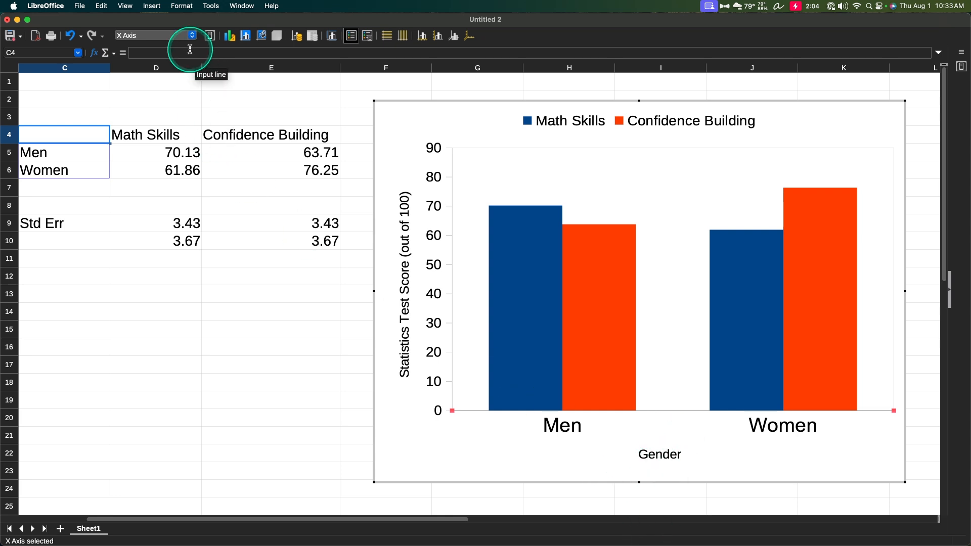
# Step: Set the X axis title "Gender" to the Arial font at 14 pt
pyautogui.click(181, 35)
pyautogui.click(133, 79)
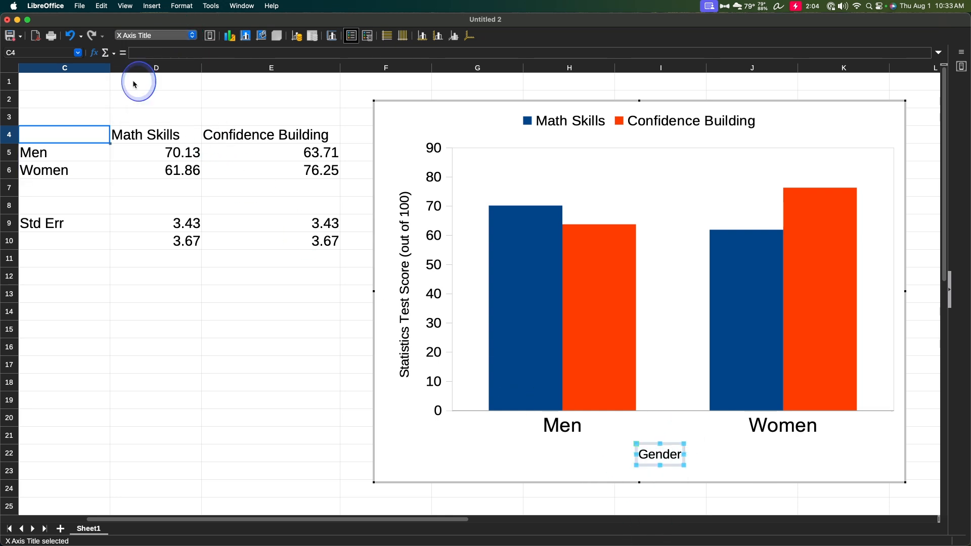
pyautogui.click(211, 39)
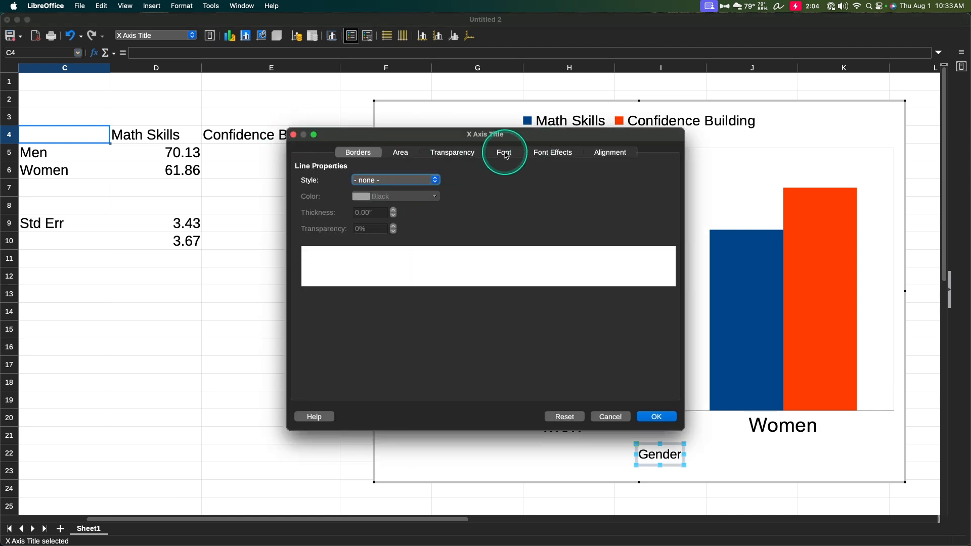
pyautogui.click(507, 155)
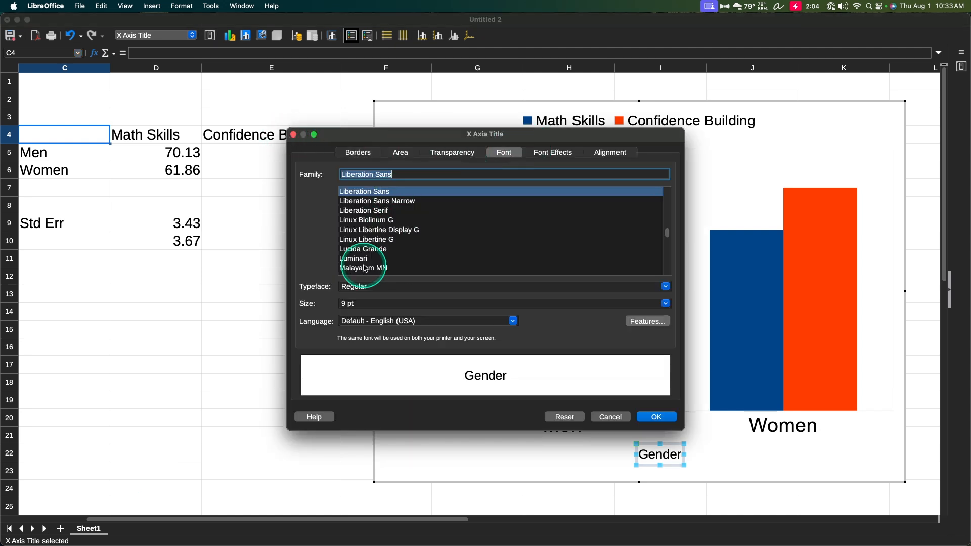
pyautogui.write('Arial')
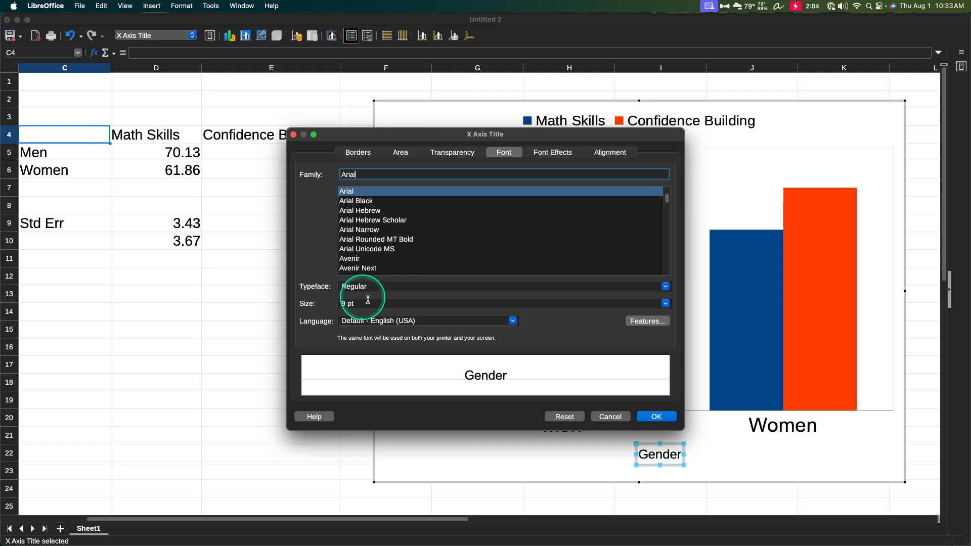
pyautogui.click(665, 304)
pyautogui.click(355, 392)
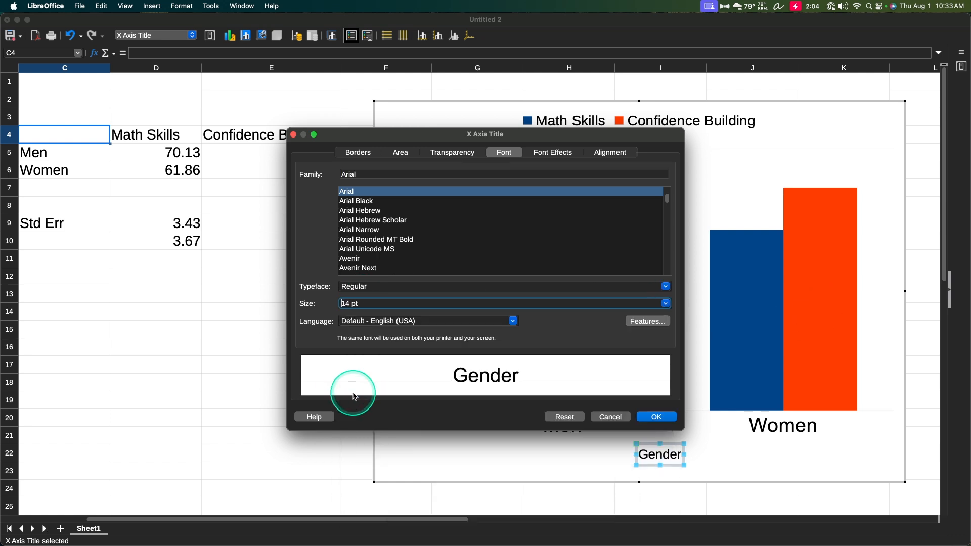
pyautogui.press('Return')
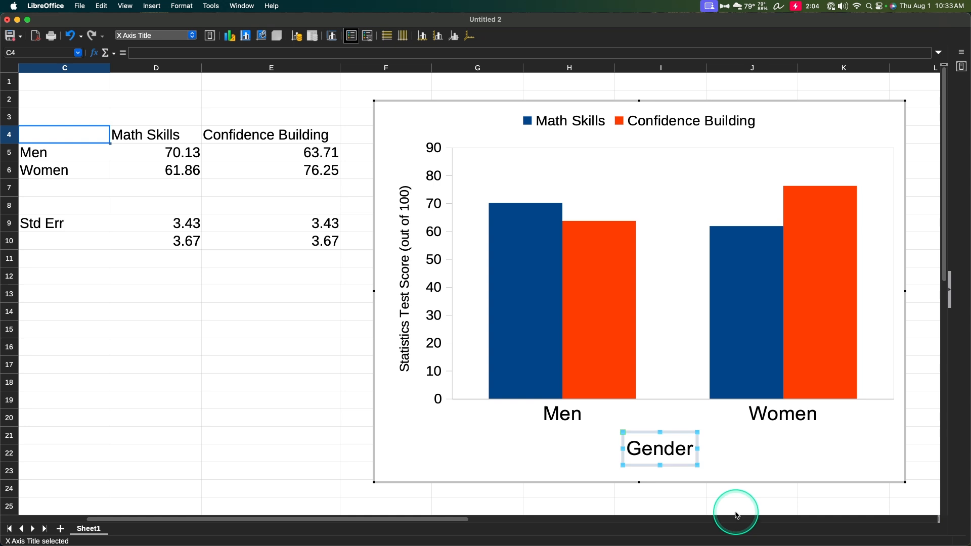
# Step: Set the Y axis title "Statistics Test Score (out of 100)" to the Arial font at 14 pt
pyautogui.click(147, 37)
pyautogui.click(146, 46)
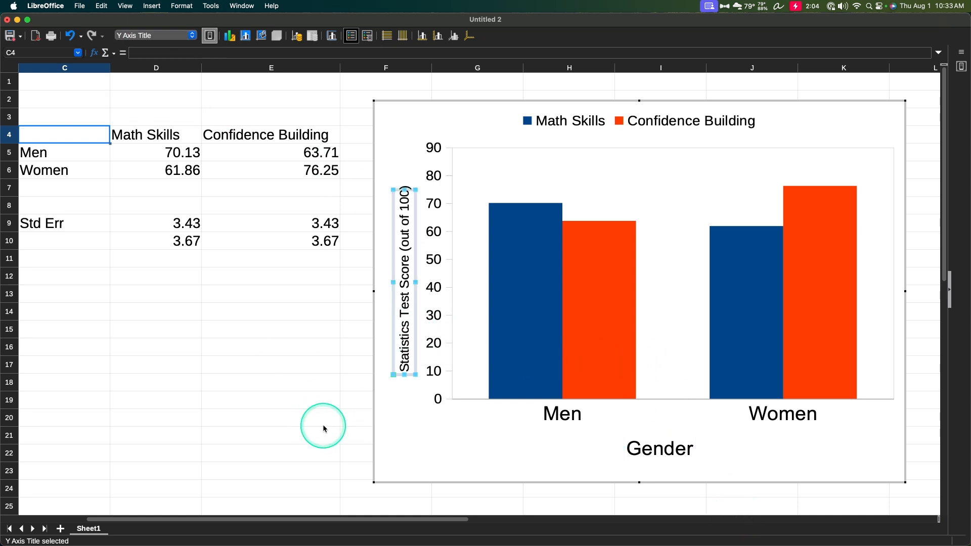
pyautogui.write('Arial')
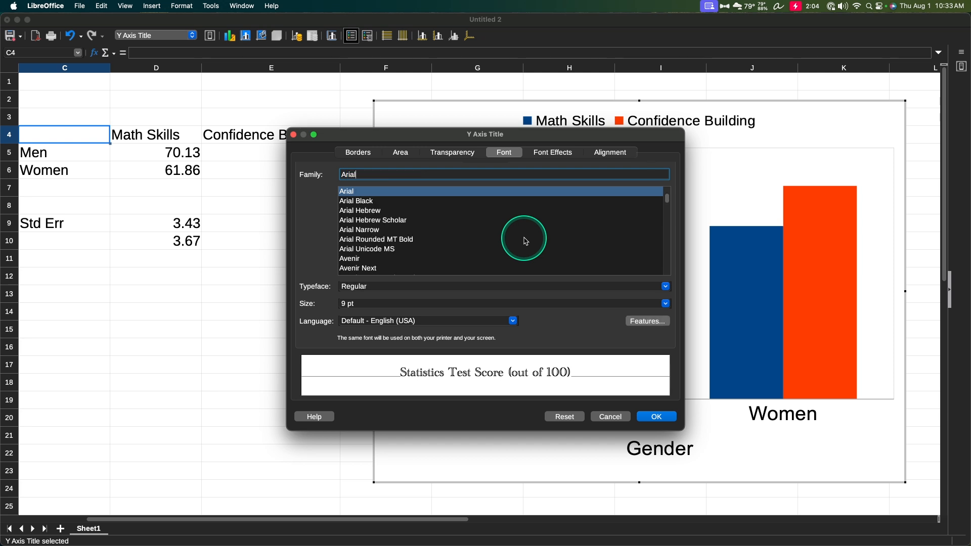
pyautogui.click(667, 304)
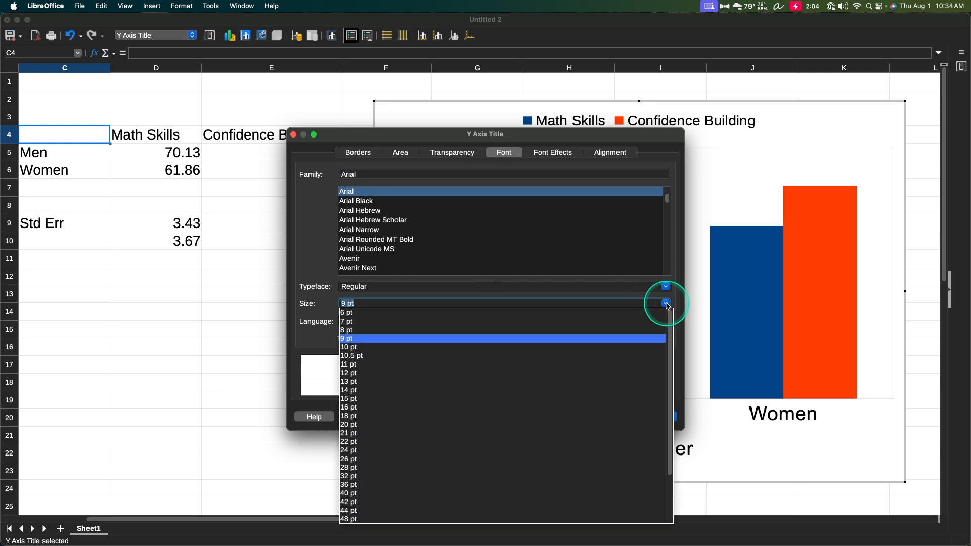
pyautogui.click(358, 392)
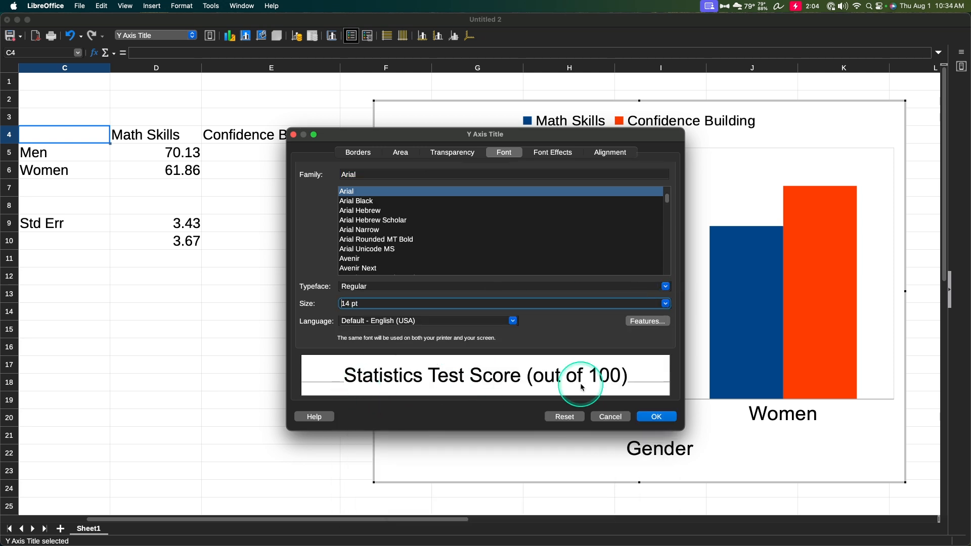
pyautogui.click(638, 419)
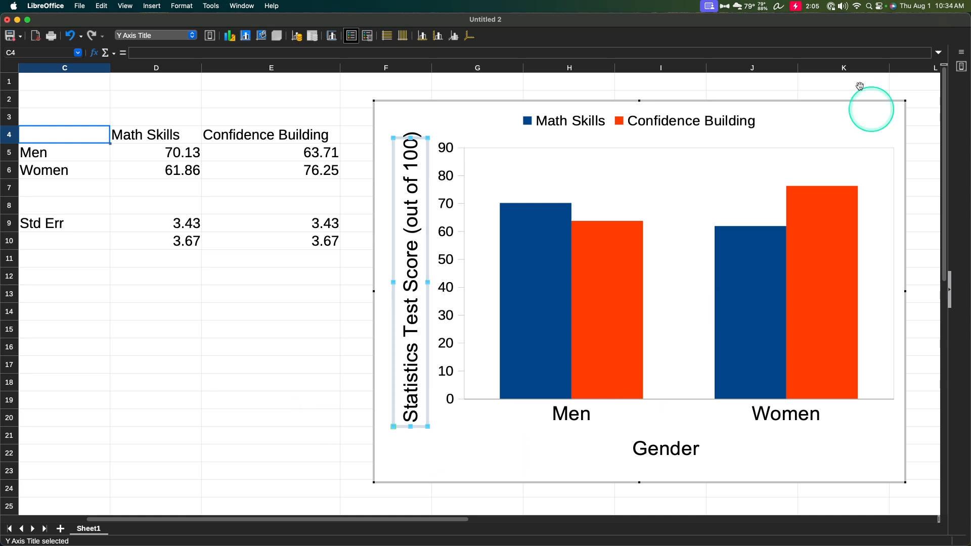
# Step: Set the Y axis label font to Arial at 14 pt
pyautogui.moveTo(599, 266)
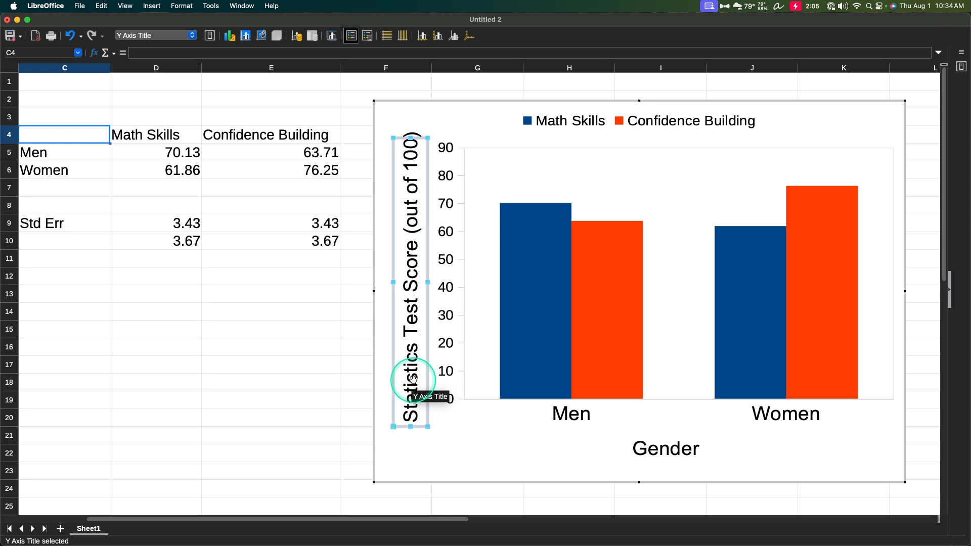
pyautogui.click(176, 35)
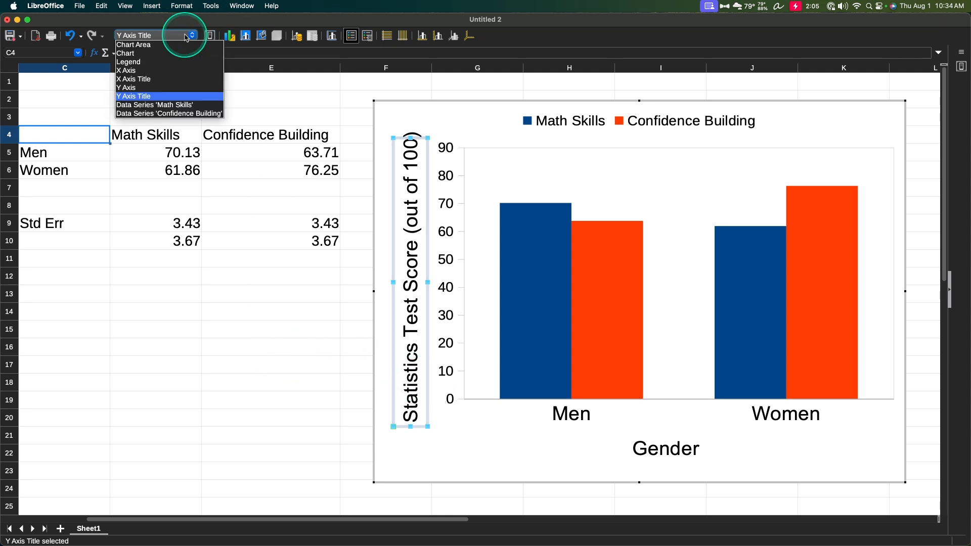
pyautogui.click(145, 88)
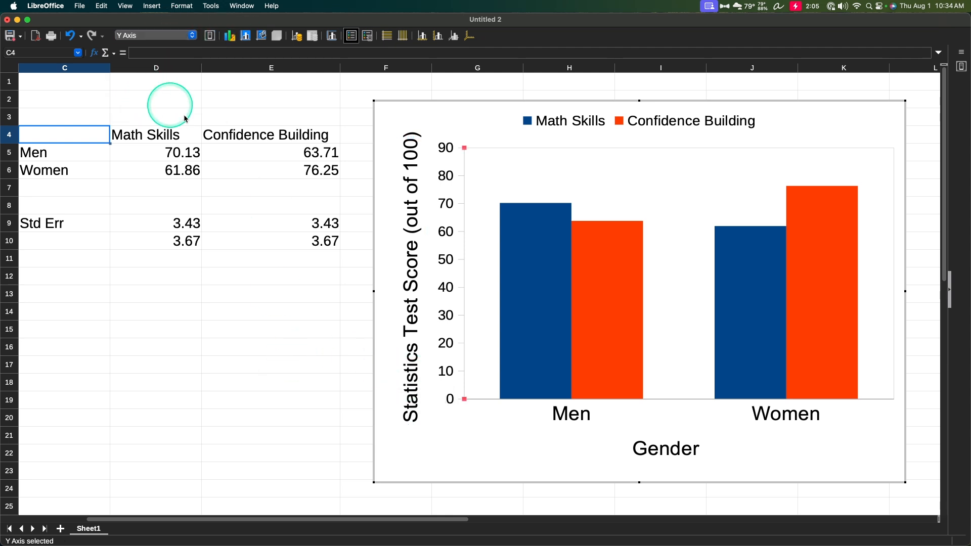
pyautogui.click(210, 35)
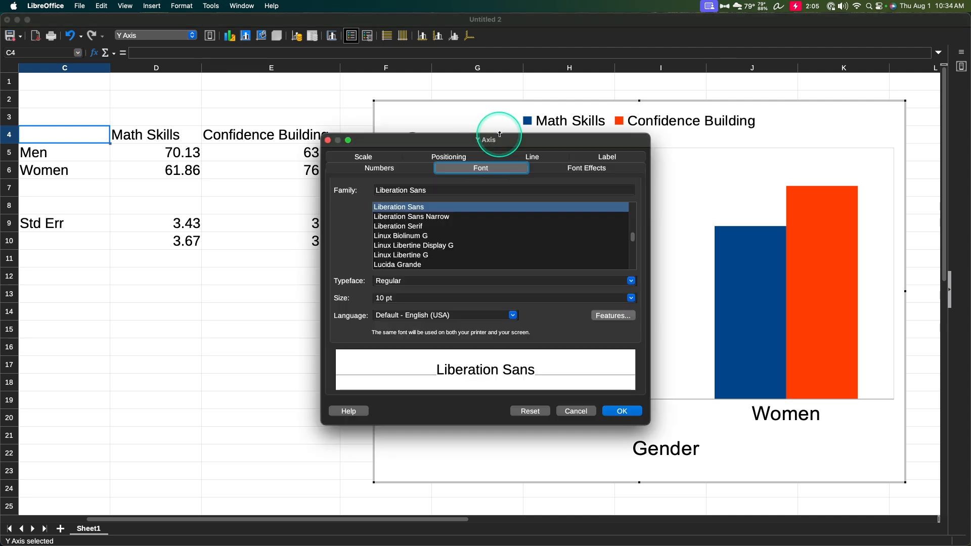
pyautogui.moveTo(380, 181); pyautogui.dragTo(208, 226)
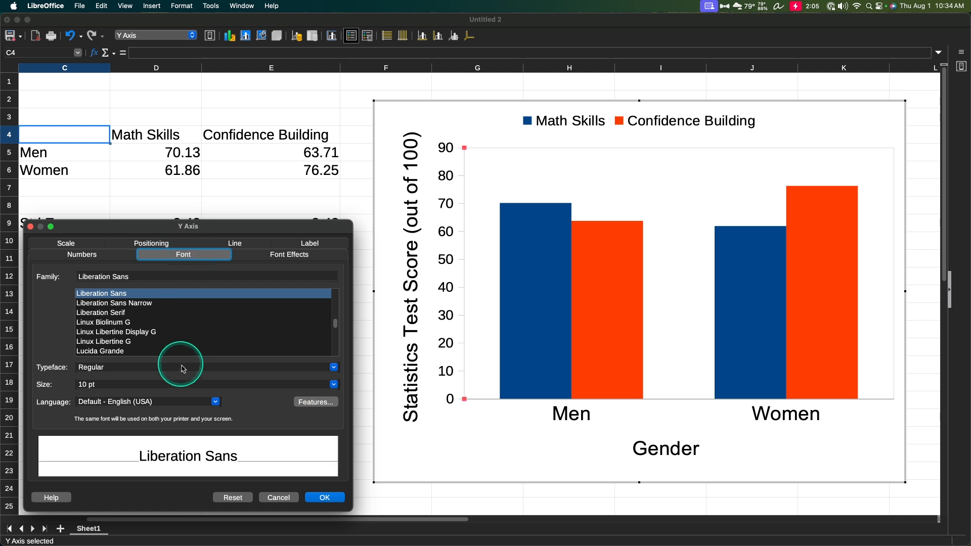
pyautogui.click(129, 278)
pyautogui.click(71, 281)
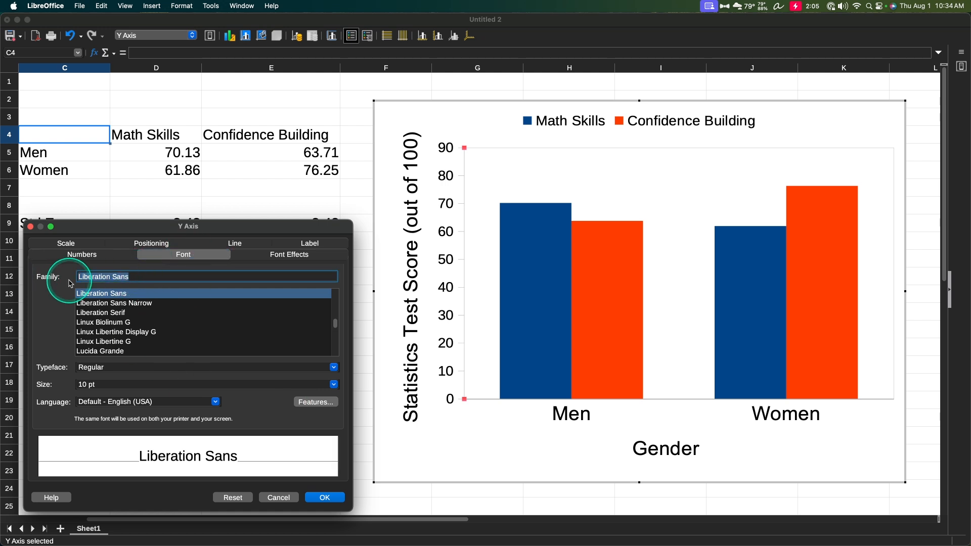
pyautogui.write('arial')
pyautogui.click(333, 384)
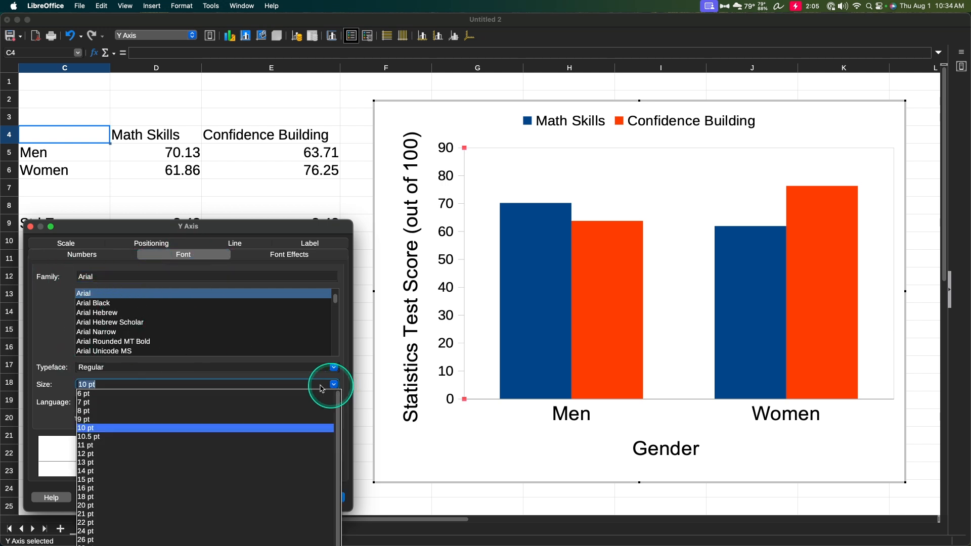
pyautogui.click(93, 470)
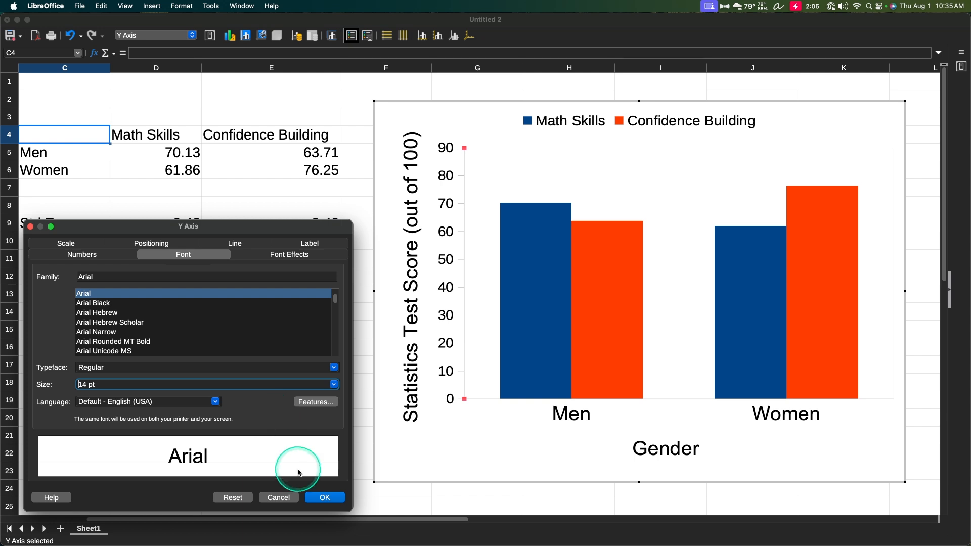
pyautogui.click(325, 496)
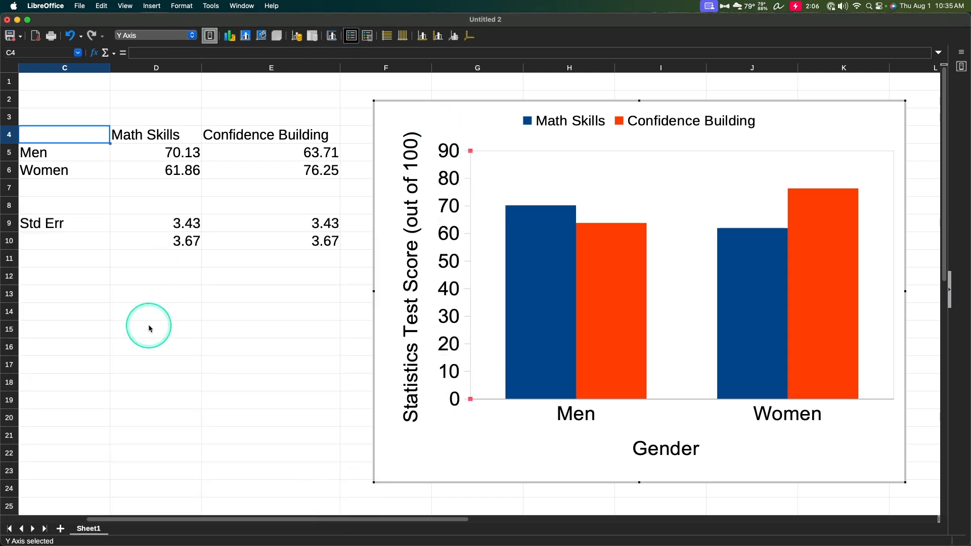
# Step: Reopen the Y axis formatting and set the axis line color to Black
pyautogui.moveTo(561, 140); pyautogui.dragTo(262, 235)
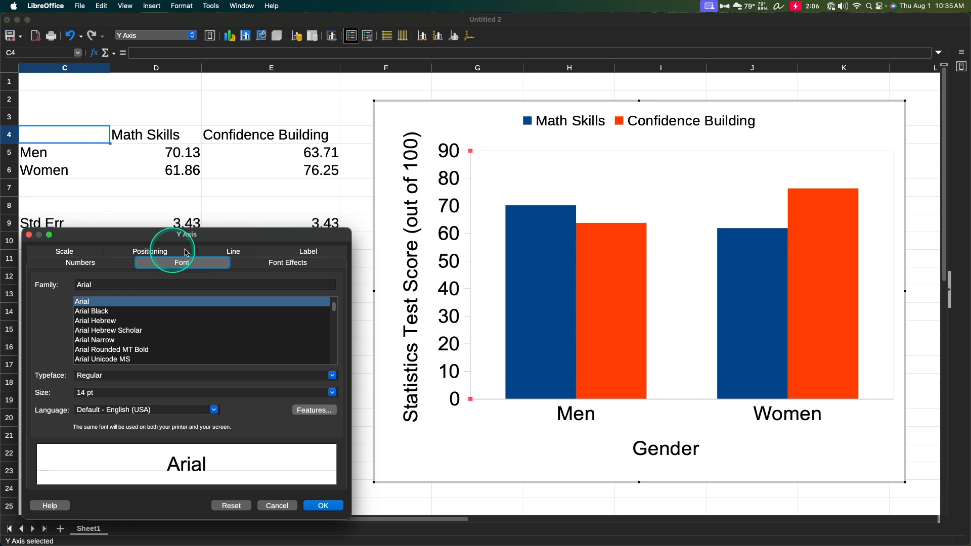
pyautogui.click(222, 252)
pyautogui.click(109, 306)
pyautogui.click(96, 335)
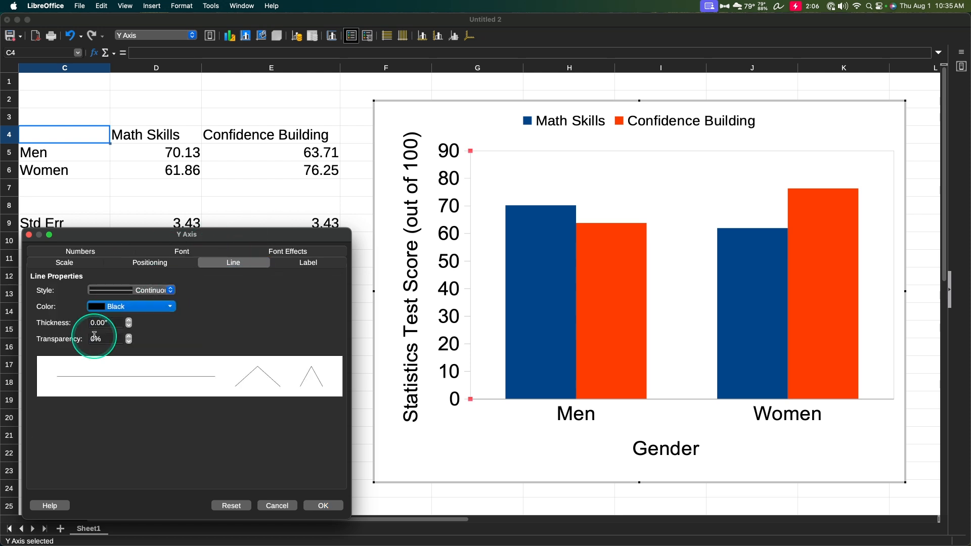
pyautogui.click(476, 402)
# Step: Try inner instead of outer major interval marks on the Y axis and restore the outer marks
pyautogui.click(161, 267)
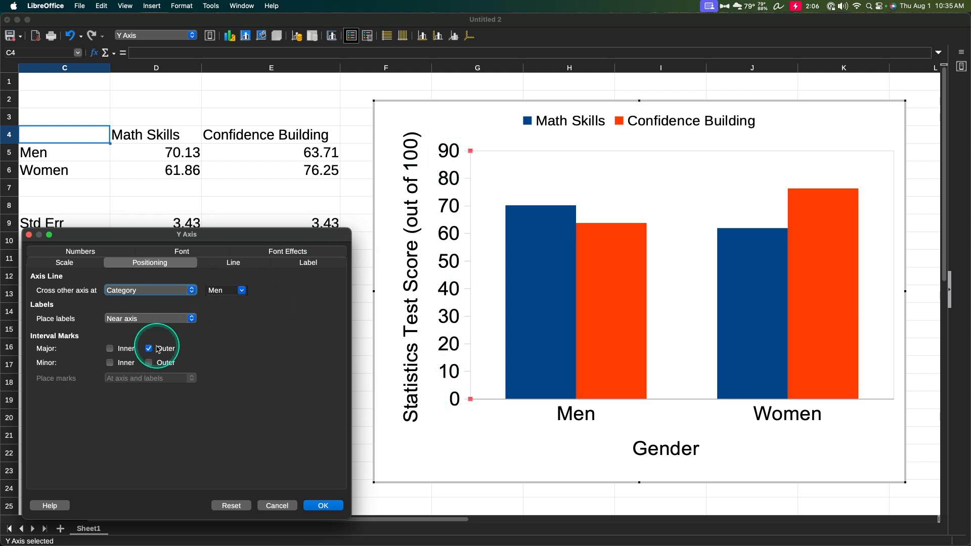
pyautogui.click(110, 349)
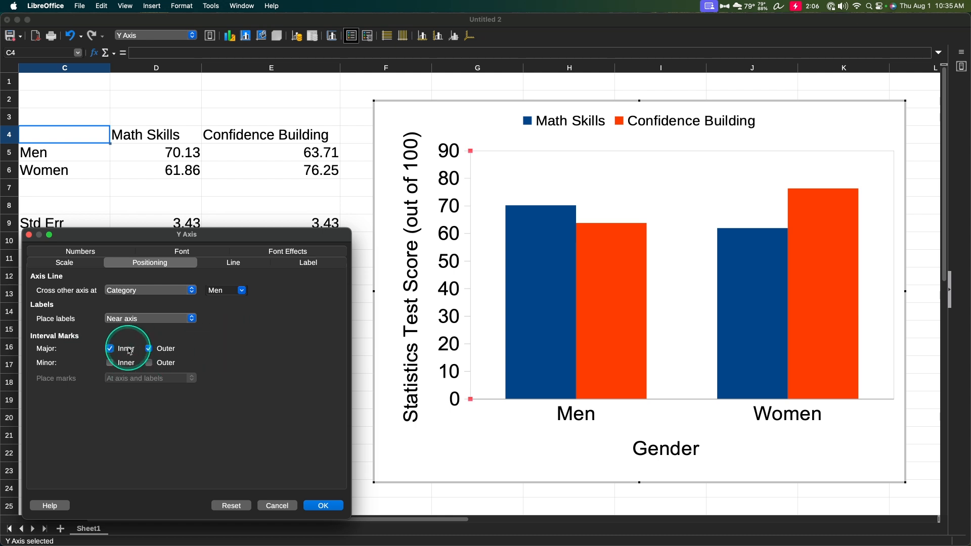
pyautogui.click(152, 349)
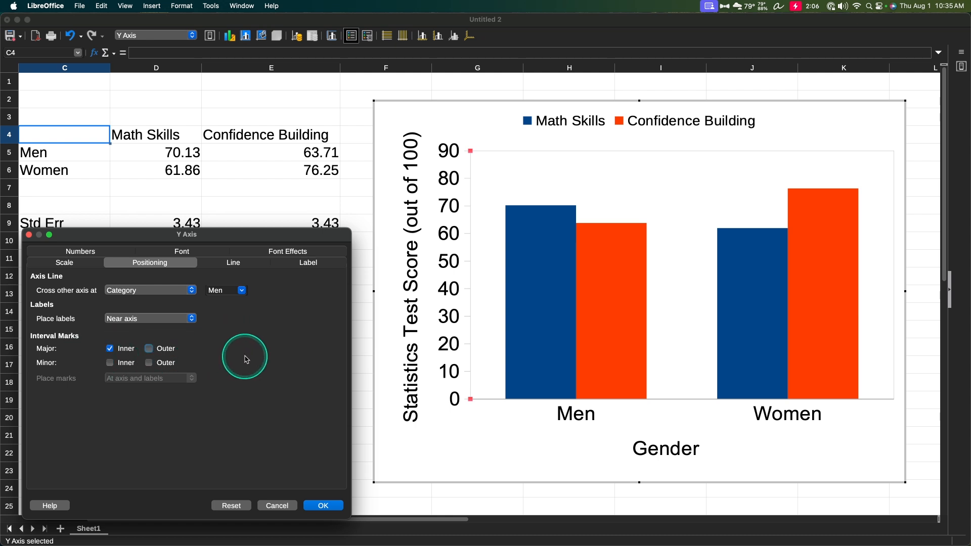
pyautogui.click(149, 349)
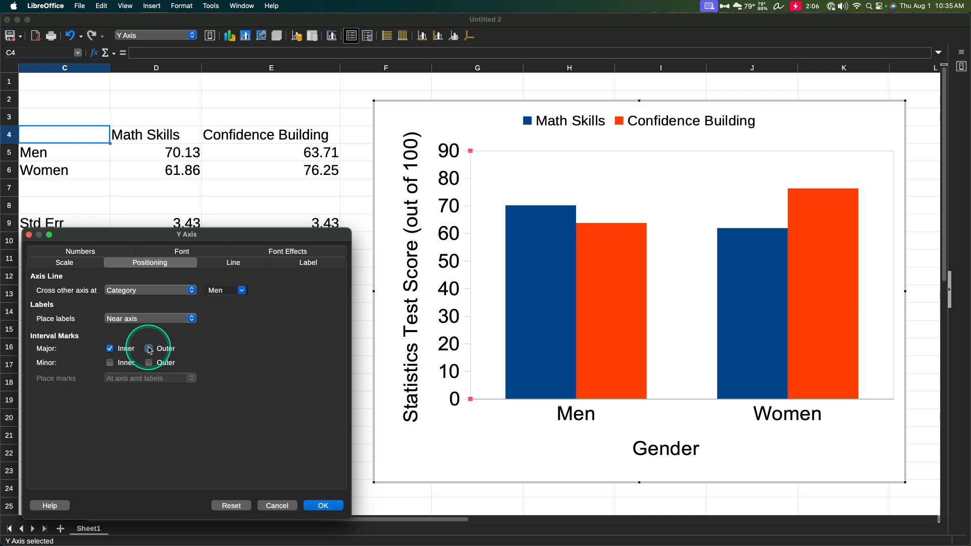
pyautogui.click(110, 350)
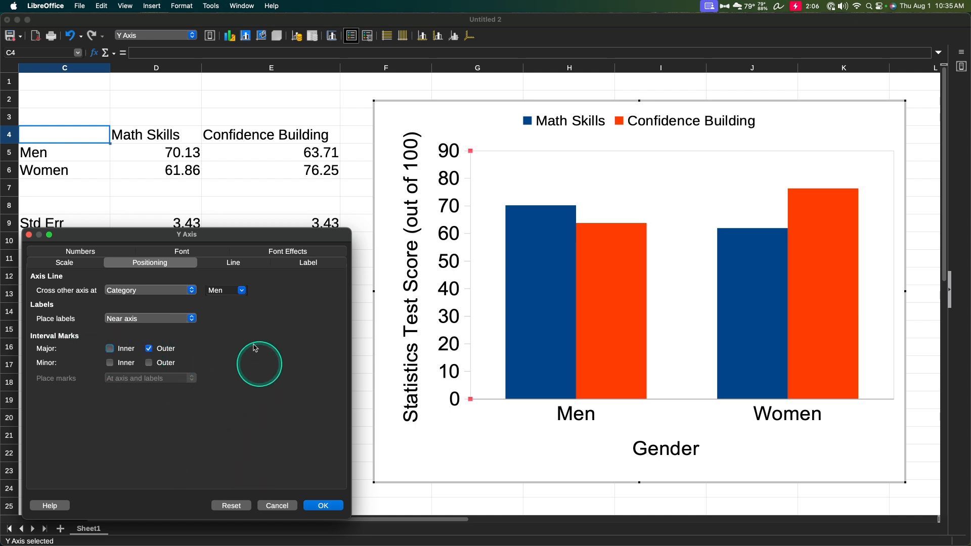
# Step: Set the Y axis scale maximum to 100 and apply the axis formatting
pyautogui.click(65, 263)
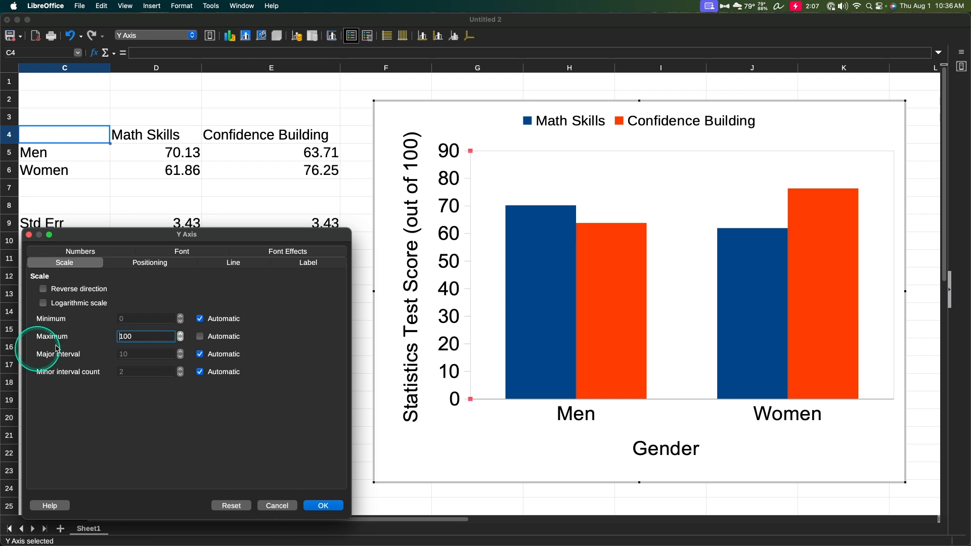
pyautogui.click(327, 507)
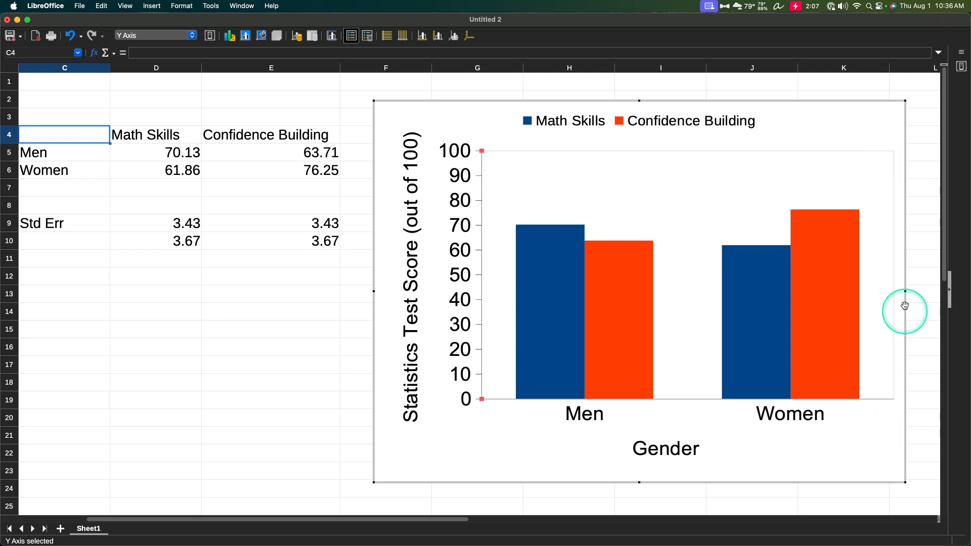
# Step: Remove the border around the chart wall by setting its line style to none
pyautogui.click(261, 36)
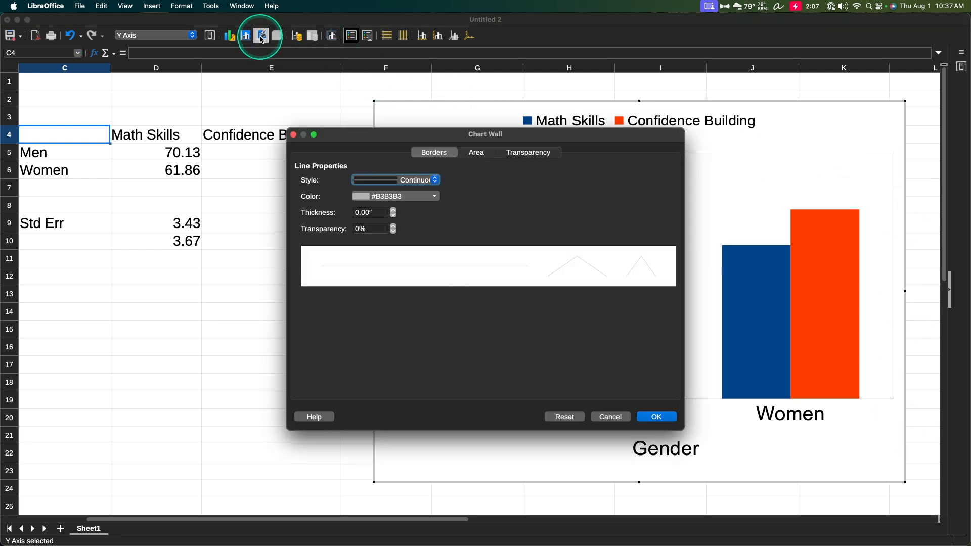
pyautogui.click(422, 180)
pyautogui.click(418, 186)
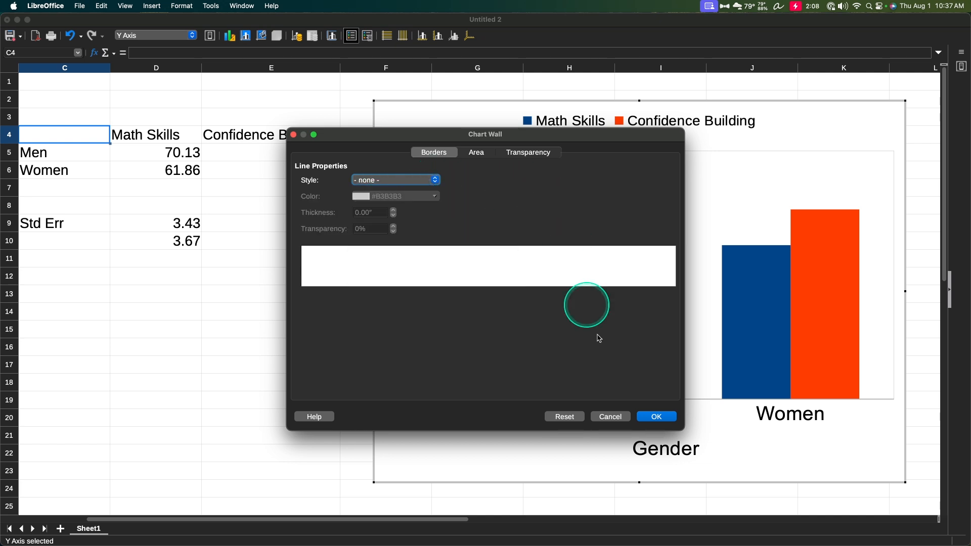
pyautogui.click(661, 415)
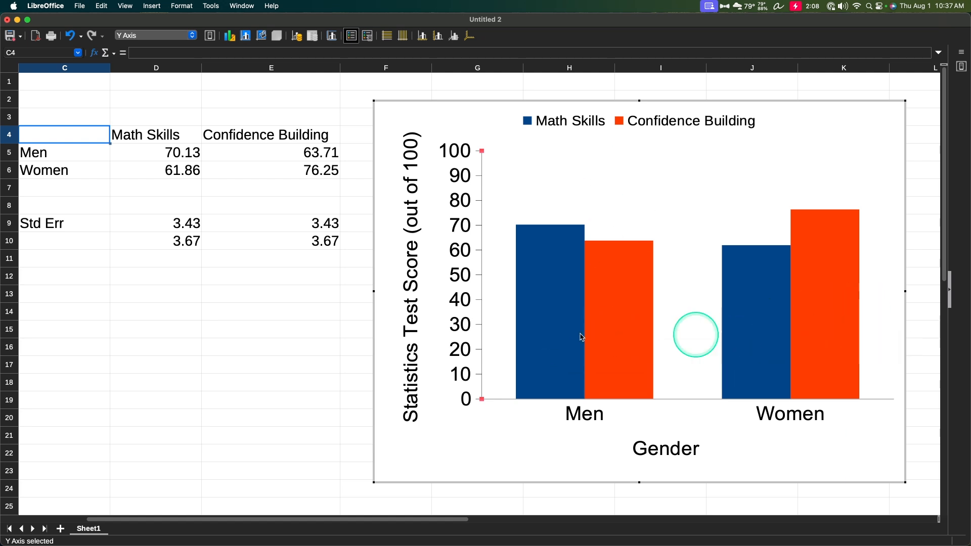
# Step: Review the Math Skills data series' options, area, transparency and border settings
pyautogui.rightClick(560, 304)
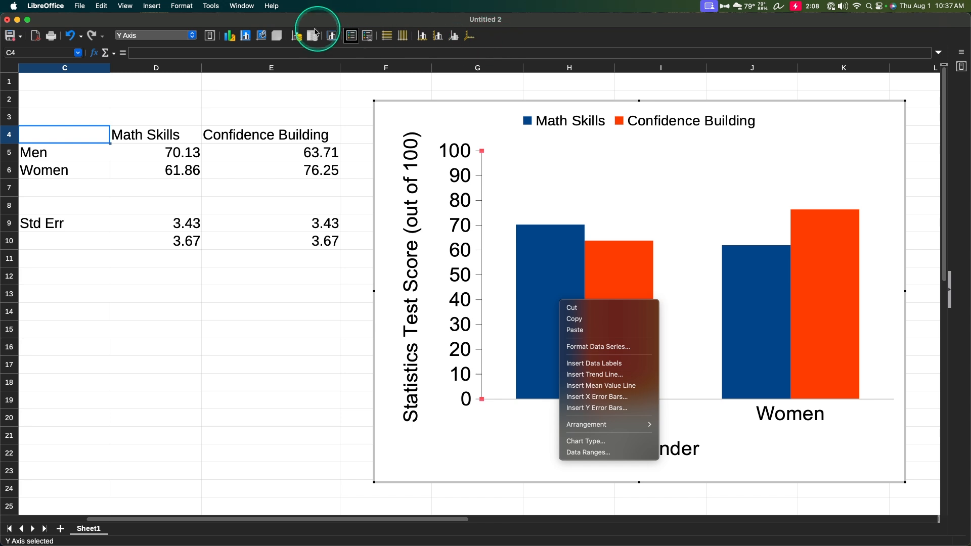
pyautogui.click(181, 37)
pyautogui.click(182, 37)
pyautogui.click(187, 124)
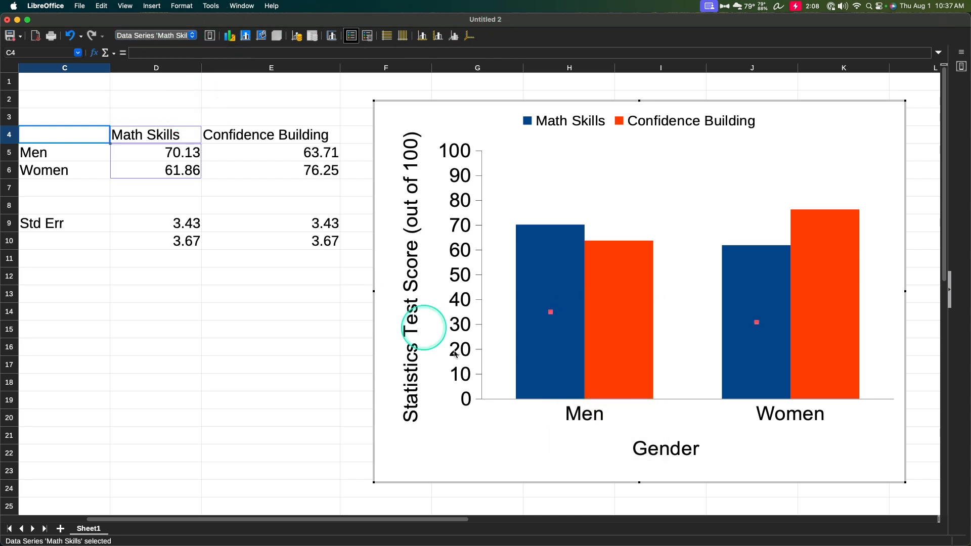
pyautogui.click(210, 35)
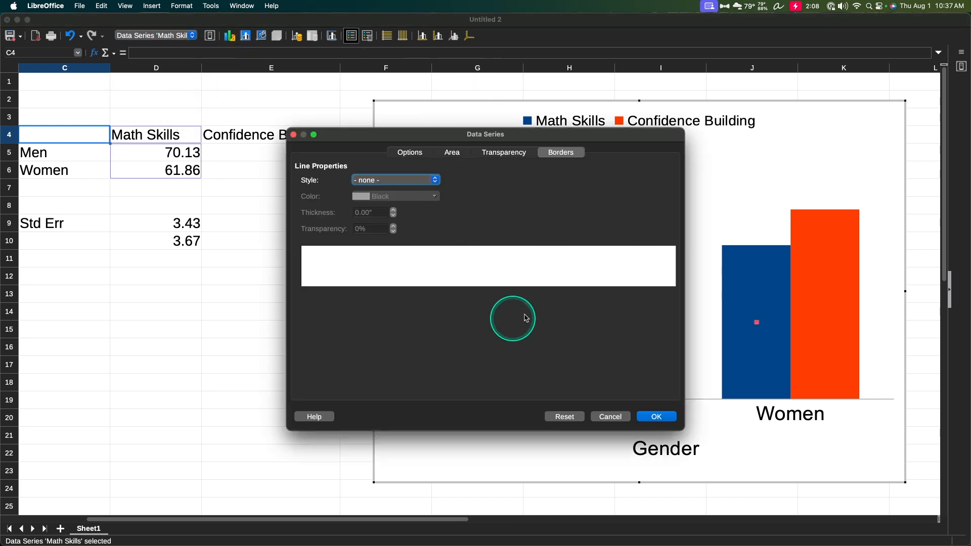
pyautogui.click(439, 158)
pyautogui.click(414, 153)
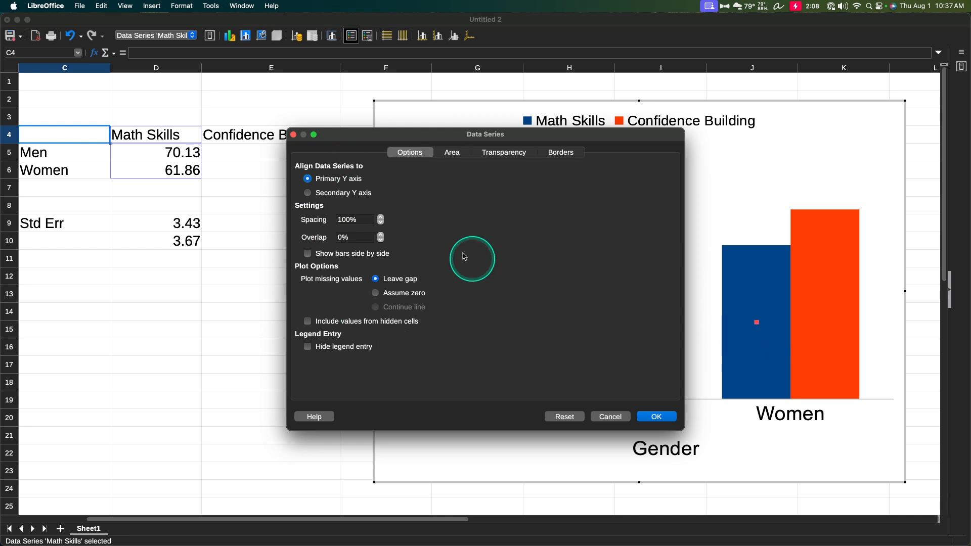
pyautogui.click(457, 152)
pyautogui.click(561, 153)
pyautogui.click(500, 154)
pyautogui.click(457, 152)
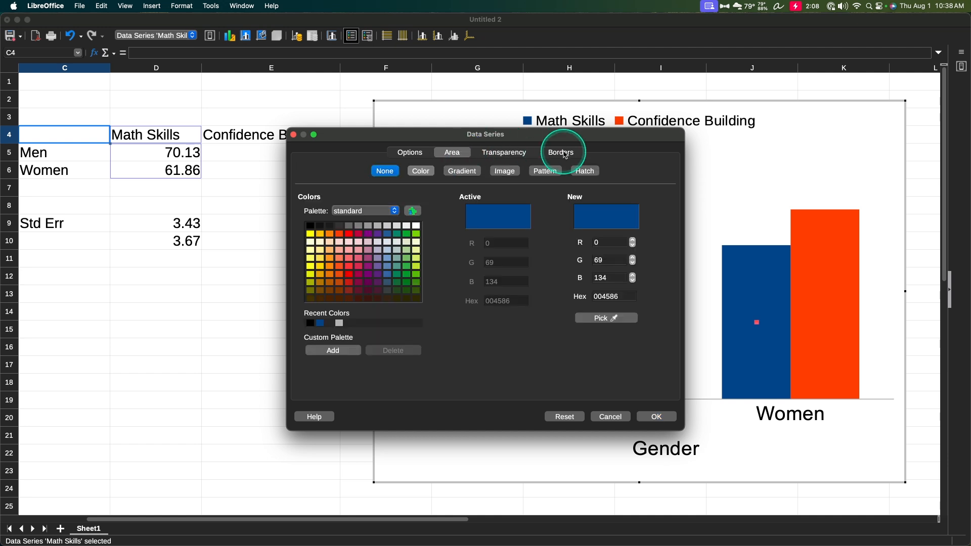
pyautogui.click(554, 159)
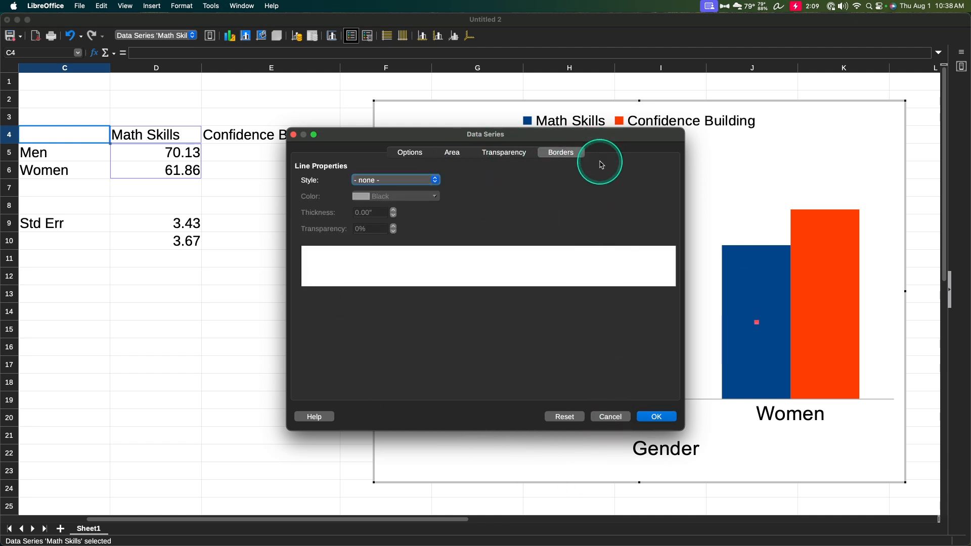
pyautogui.click(619, 416)
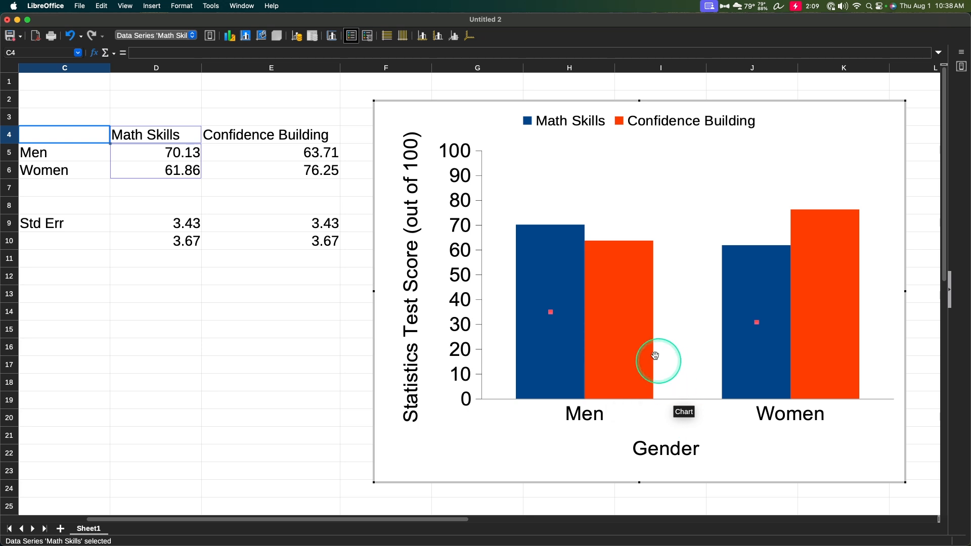
# Step: Start adding Y error bars to the Math Skills series and review the statistical error types offered
pyautogui.rightClick(548, 335)
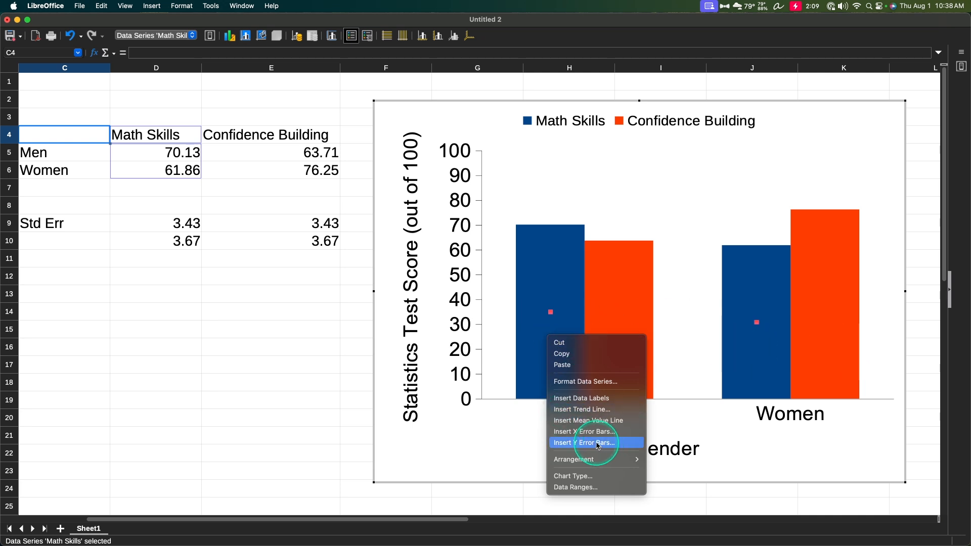
pyautogui.click(568, 444)
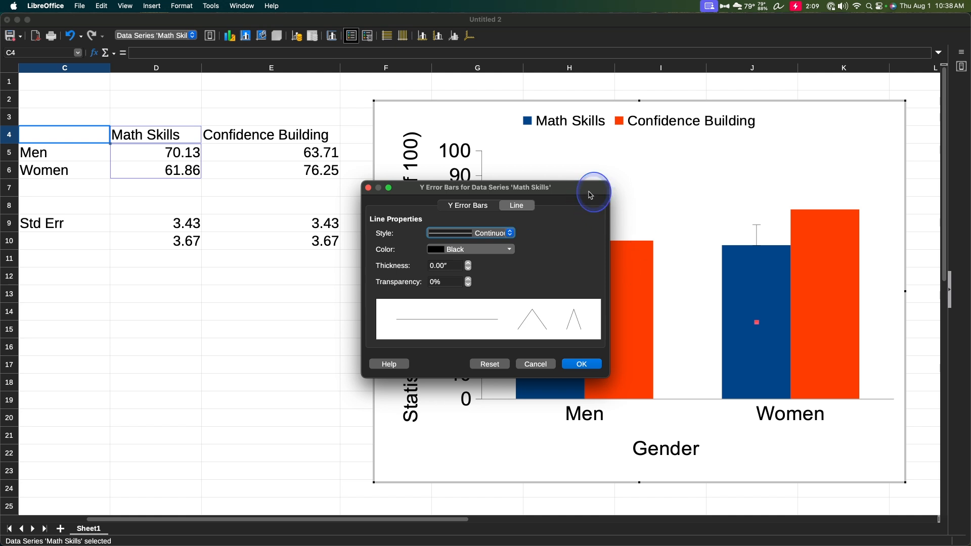
pyautogui.moveTo(590, 196); pyautogui.dragTo(299, 286)
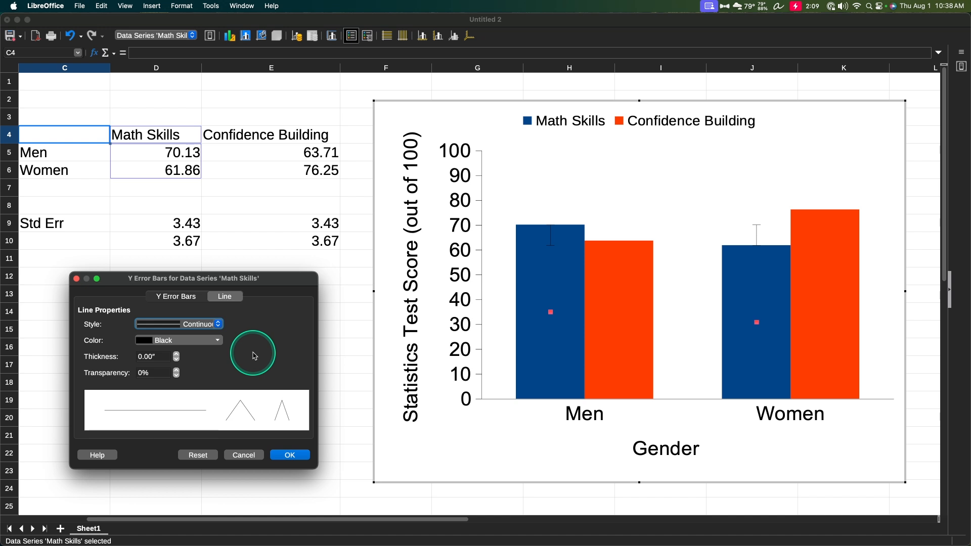
pyautogui.click(177, 297)
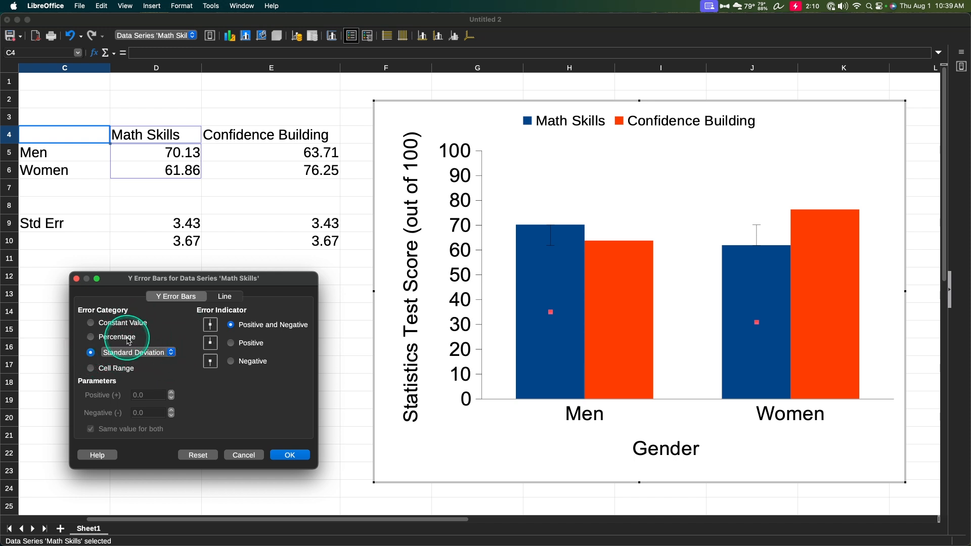
pyautogui.click(151, 350)
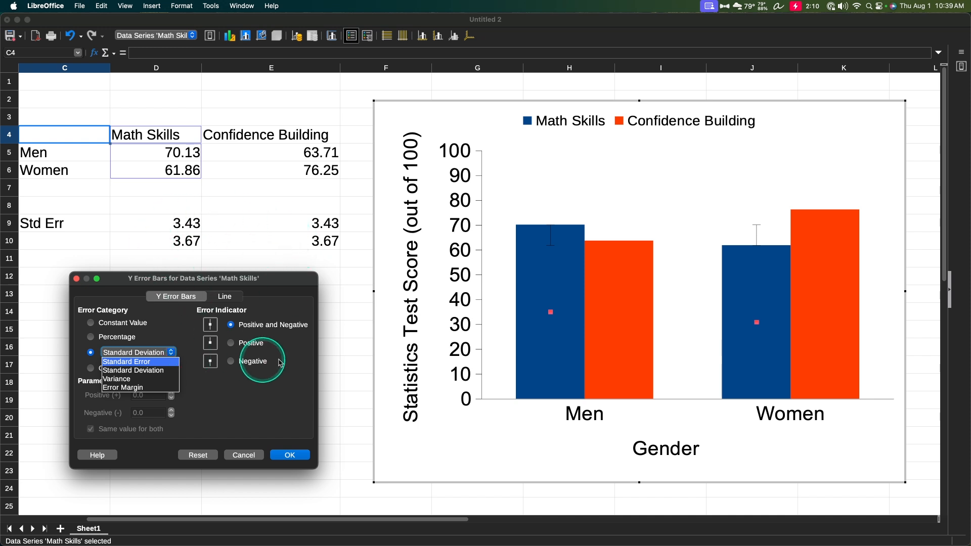
pyautogui.click(196, 340)
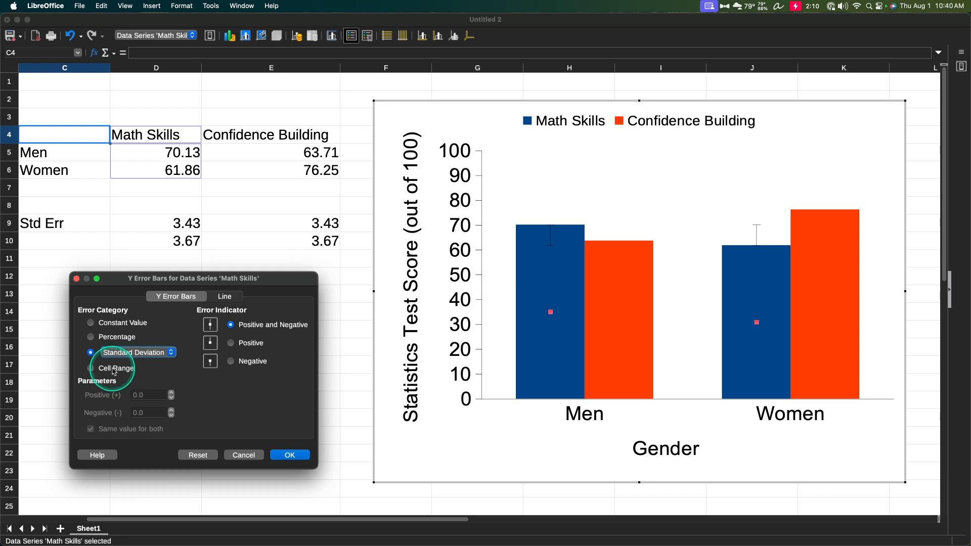
# Step: Base the Math Skills error bars on cell range $Sheet1.$D$9:$D$10, using the same value for both directions, and apply them
pyautogui.click(91, 369)
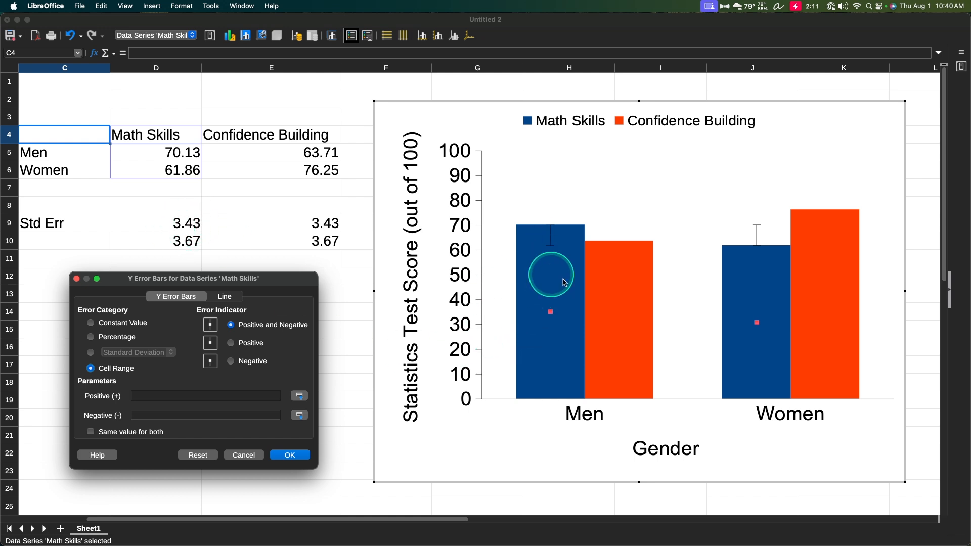
pyautogui.click(105, 435)
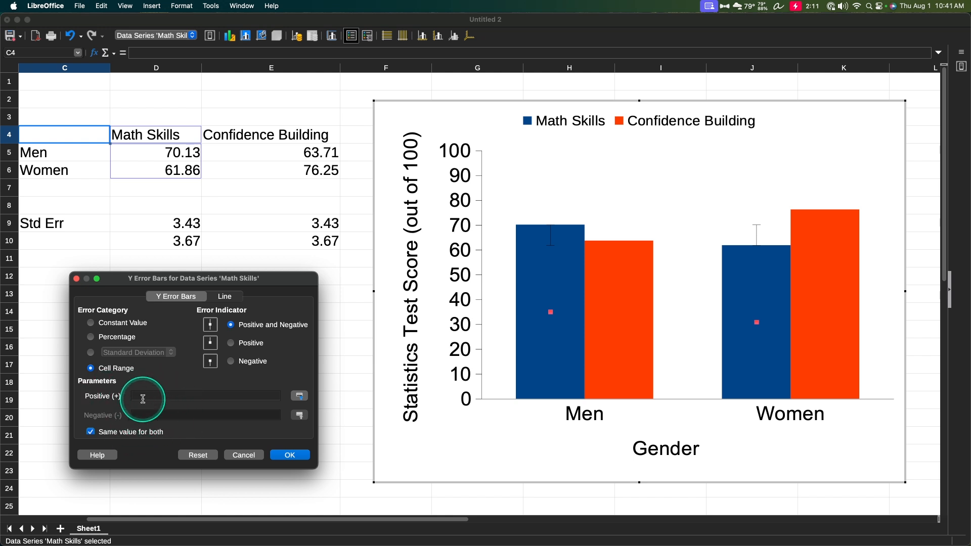
pyautogui.click(300, 398)
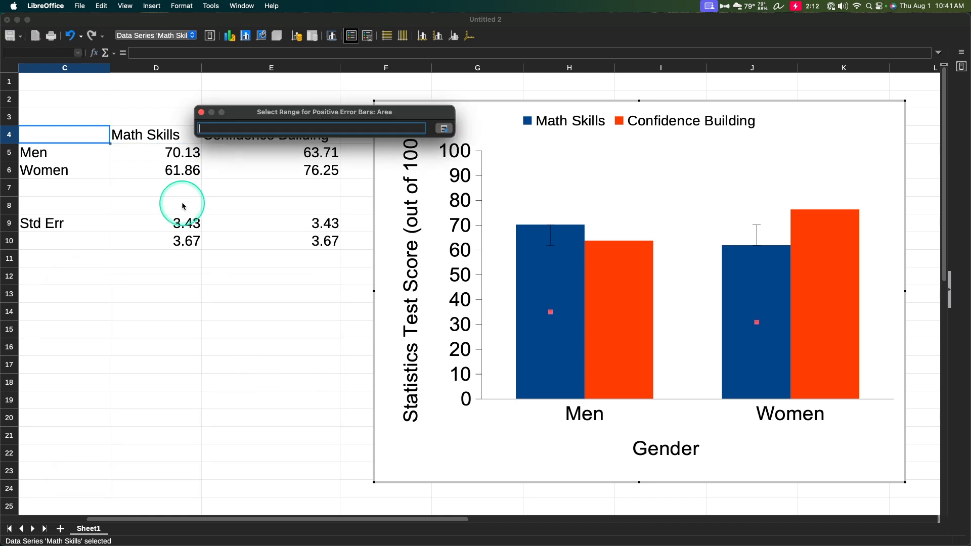
pyautogui.click(181, 224)
pyautogui.moveTo(181, 224); pyautogui.dragTo(181, 245)
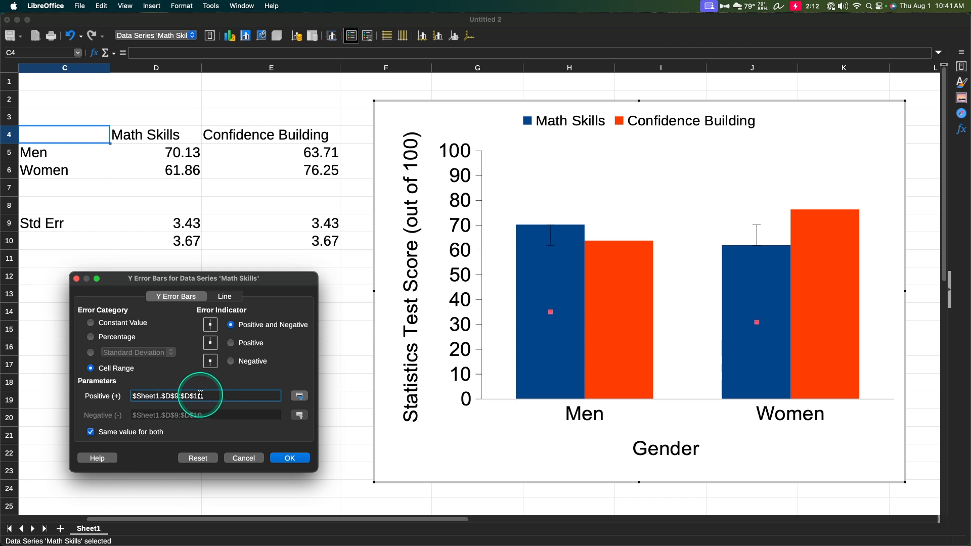
pyautogui.click(289, 457)
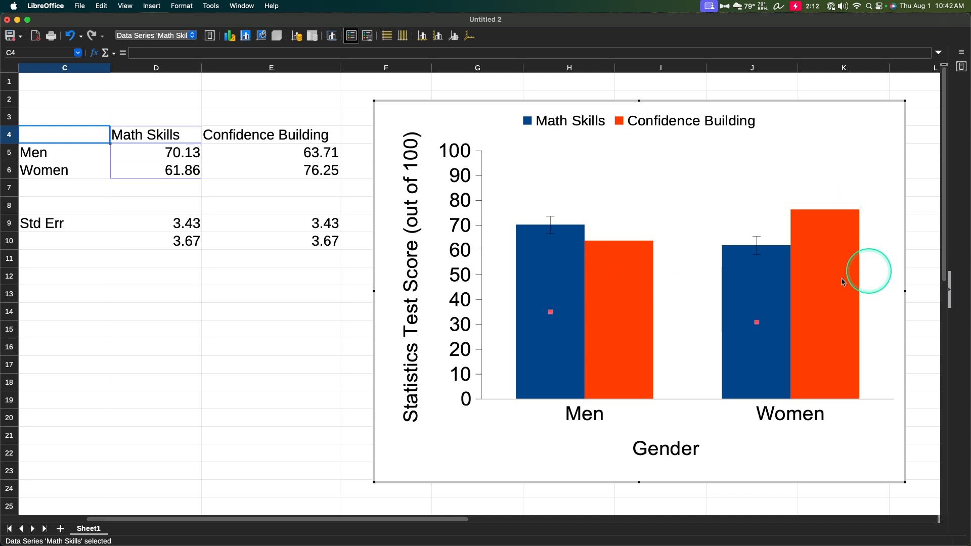
# Step: Start Y error bars for the Confidence Building series, using a cell range with the same value for both directions
pyautogui.rightClick(625, 278)
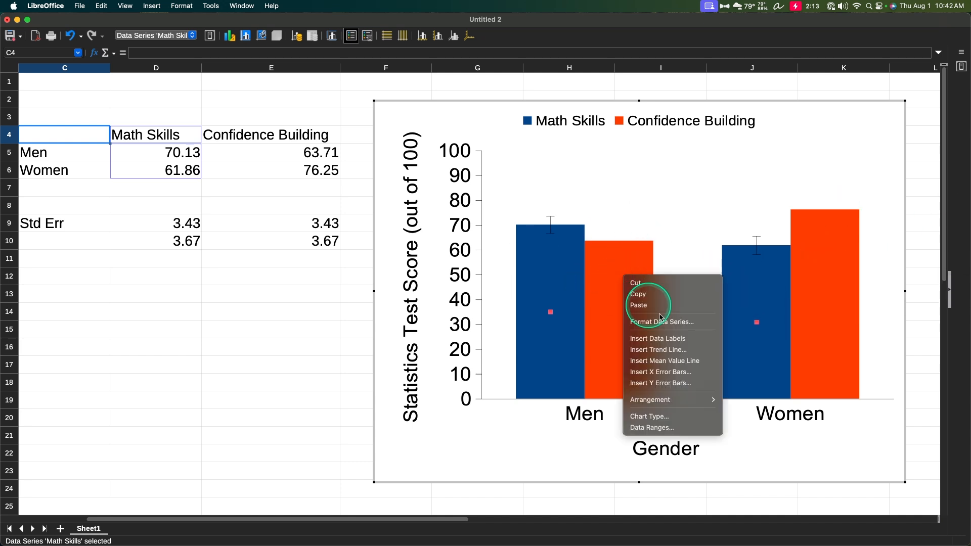
pyautogui.click(687, 383)
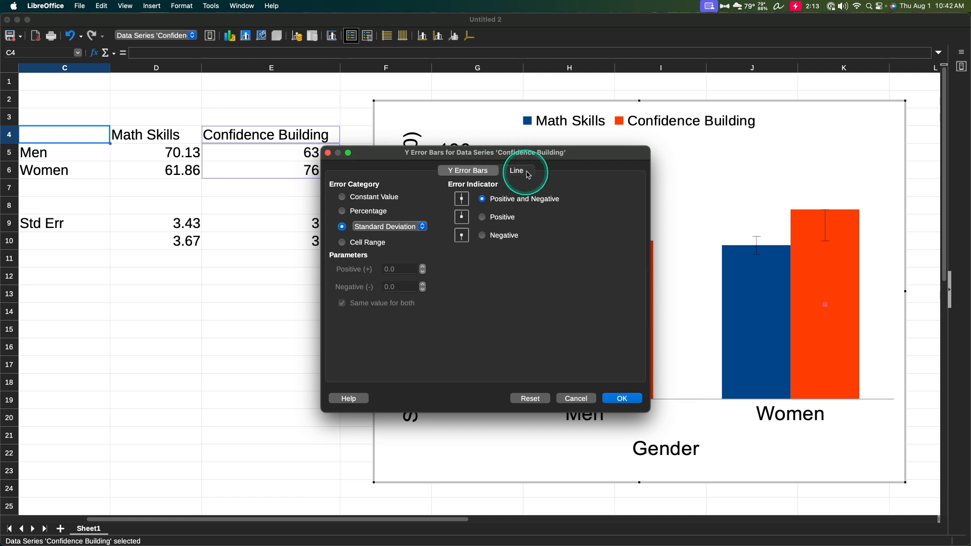
pyautogui.moveTo(528, 175); pyautogui.dragTo(243, 258)
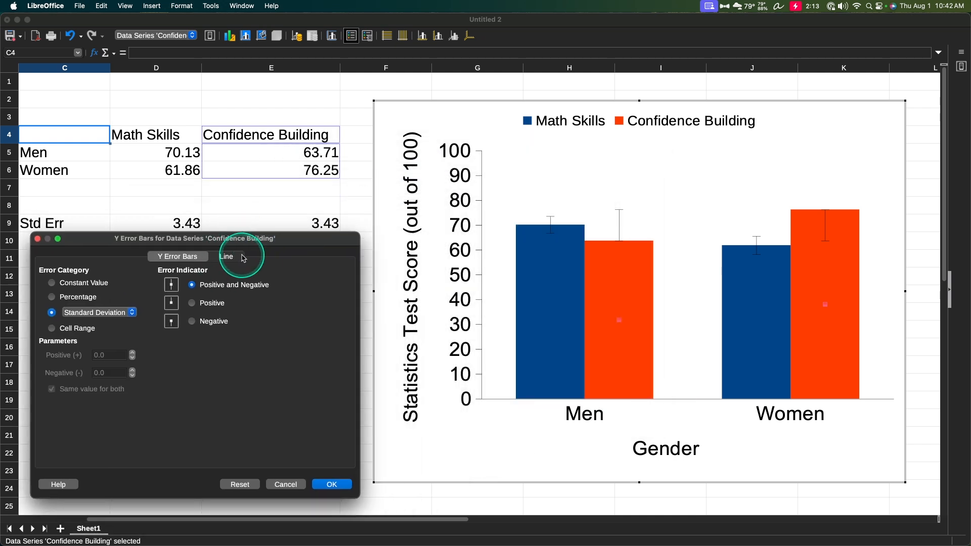
pyautogui.click(65, 328)
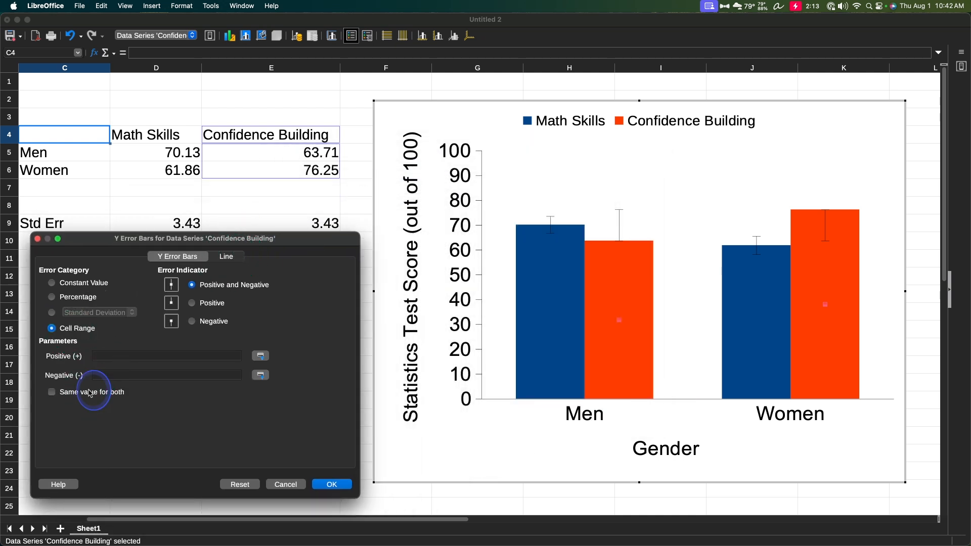
pyautogui.moveTo(225, 248); pyautogui.dragTo(211, 287)
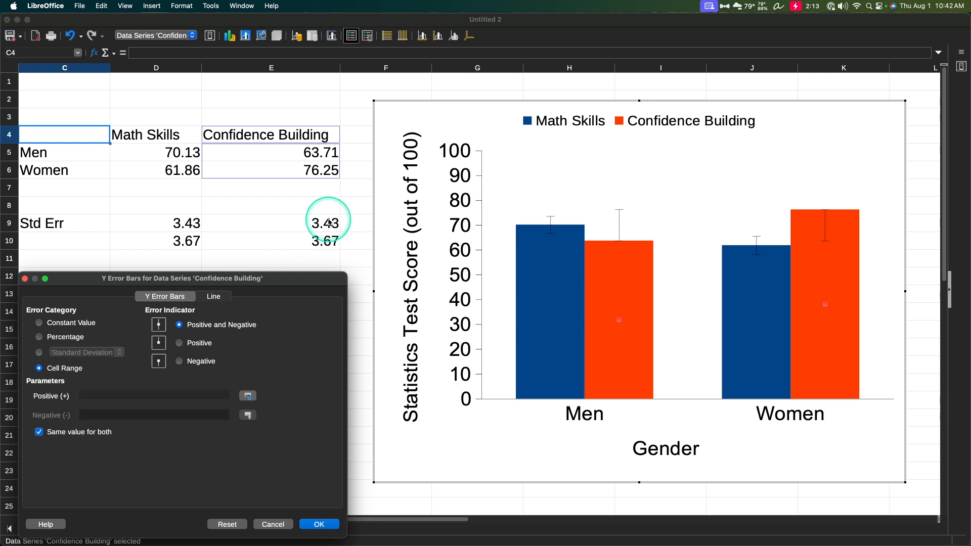
# Step: Set the Confidence Building error range to $Sheet1.$E$9:$E$10, apply the error bars and deselect the chart
pyautogui.click(248, 396)
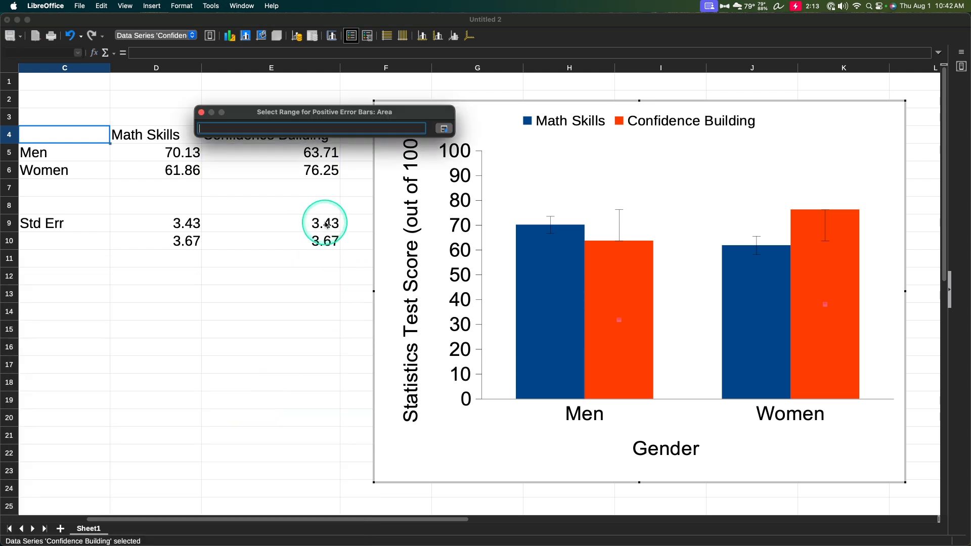
pyautogui.moveTo(324, 224)
pyautogui.mouseDown()
pyautogui.moveTo(324, 254)
pyautogui.moveTo(327, 241)
pyautogui.mouseUp()
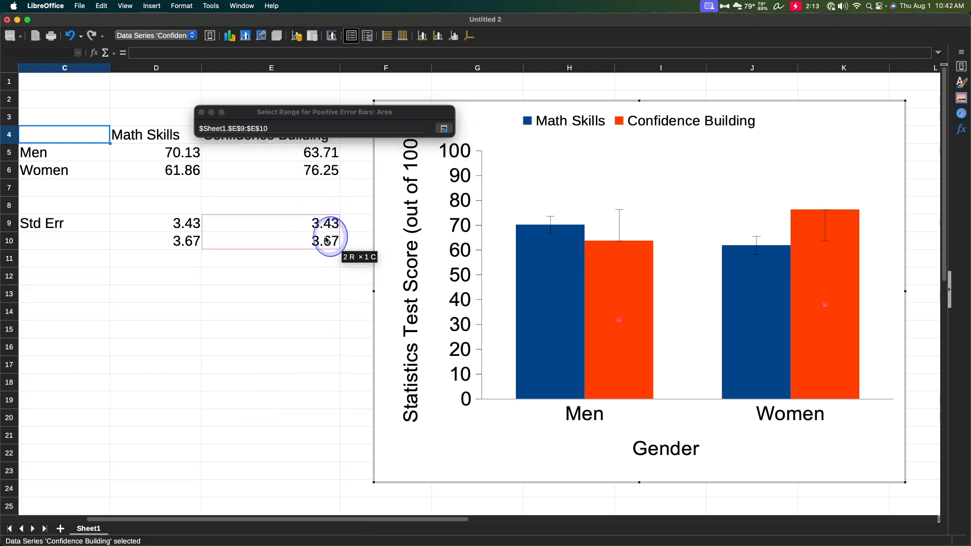
pyautogui.moveTo(327, 241)
pyautogui.mouseDown()
pyautogui.moveTo(334, 212)
pyautogui.moveTo(328, 242)
pyautogui.mouseUp()
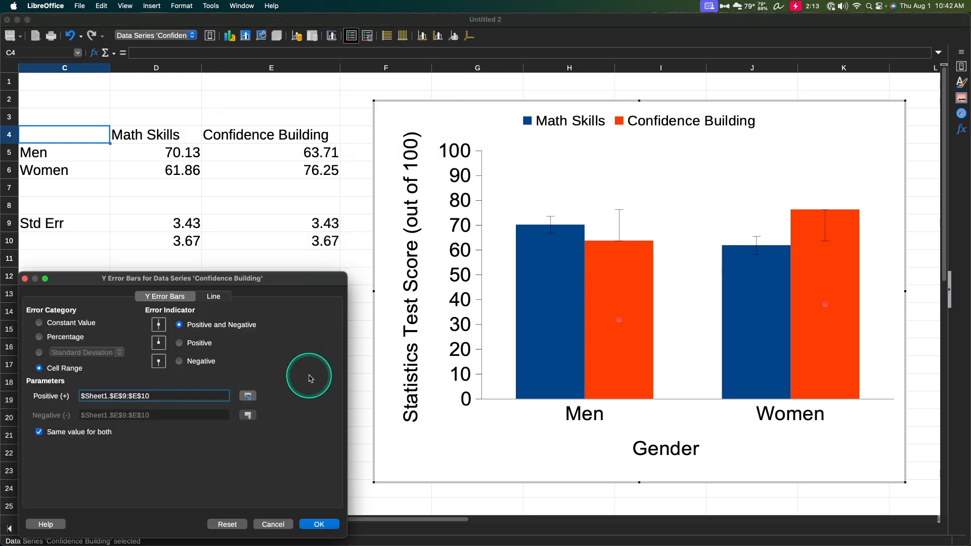
pyautogui.click(313, 524)
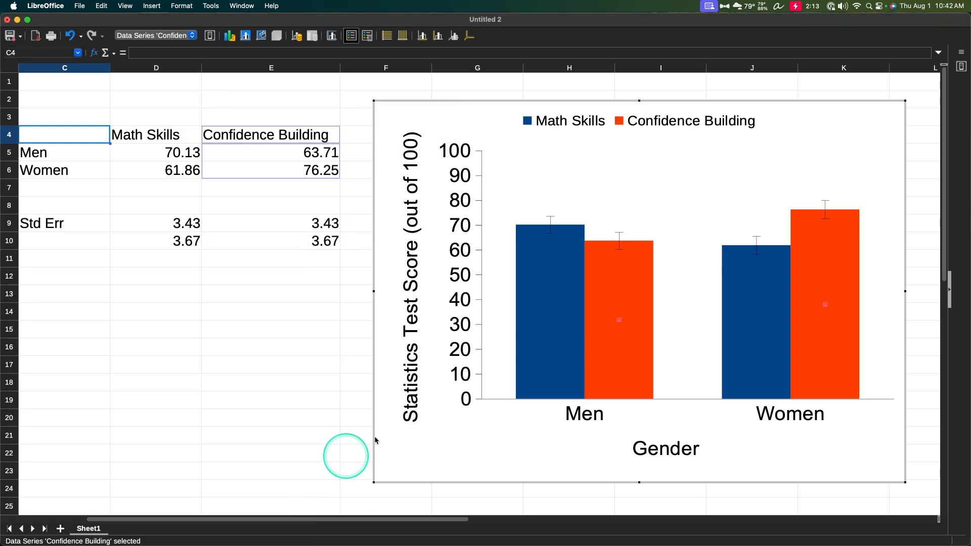
pyautogui.click(322, 471)
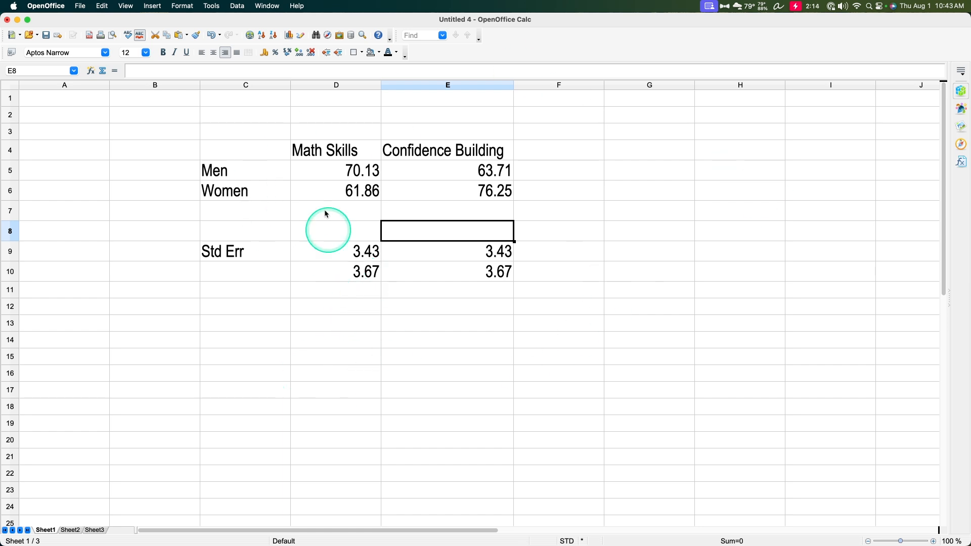
# Step: In OpenOffice Calc, start a normal column chart from C4:E6 with series in columns and proceed to the chart elements settings
pyautogui.moveTo(229, 158); pyautogui.dragTo(445, 187)
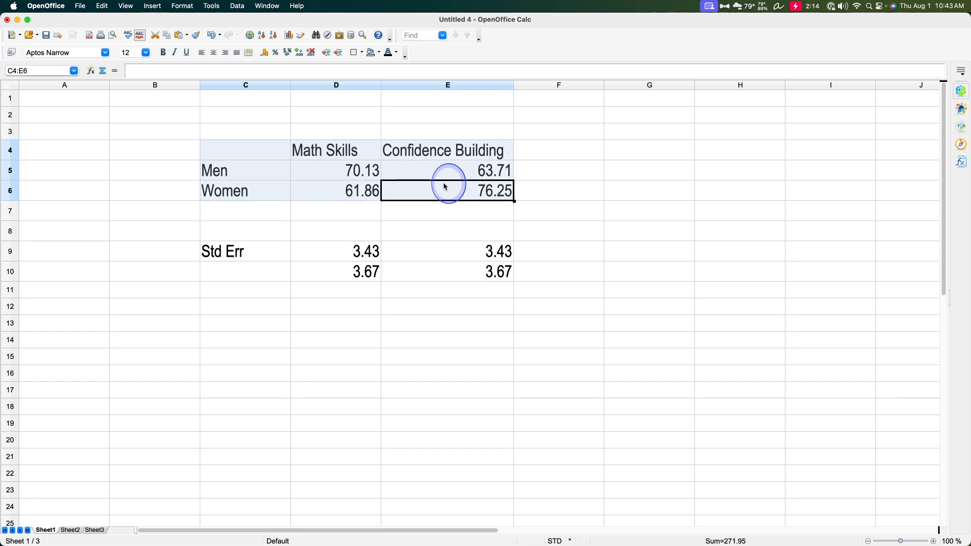
pyautogui.click(290, 36)
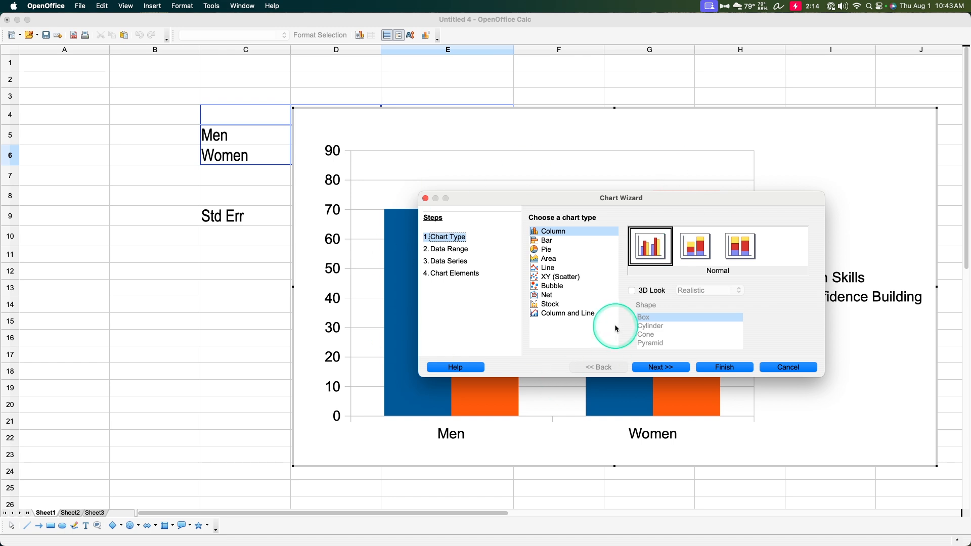
pyautogui.click(679, 367)
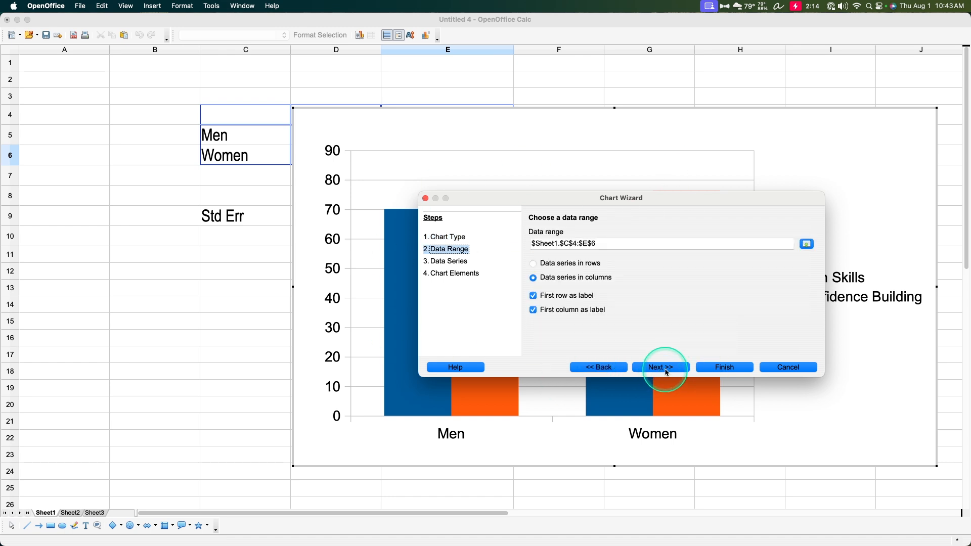
pyautogui.click(666, 372)
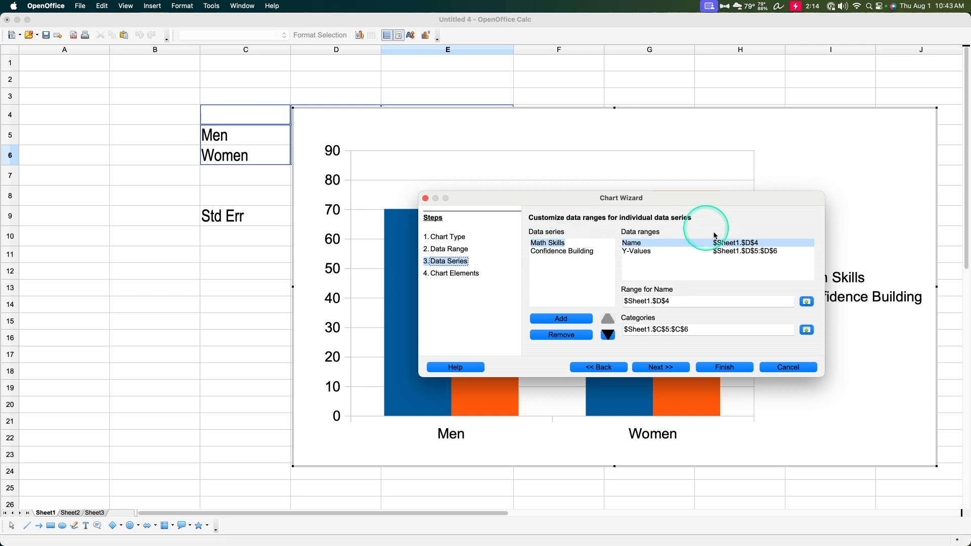
pyautogui.click(675, 369)
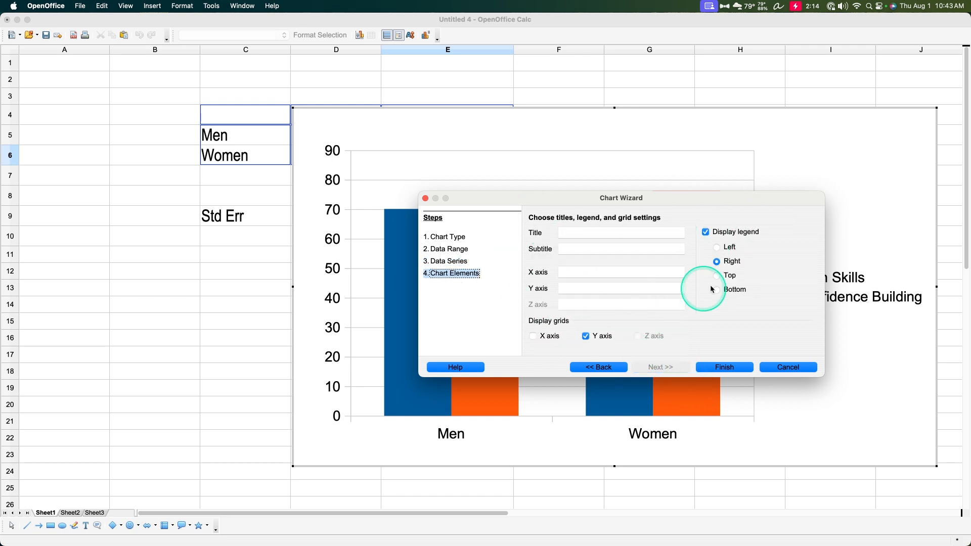
# Step: Title the X axis "Gender" and the Y axis "Statistics Test Score (out of 100)"
pyautogui.click(621, 272)
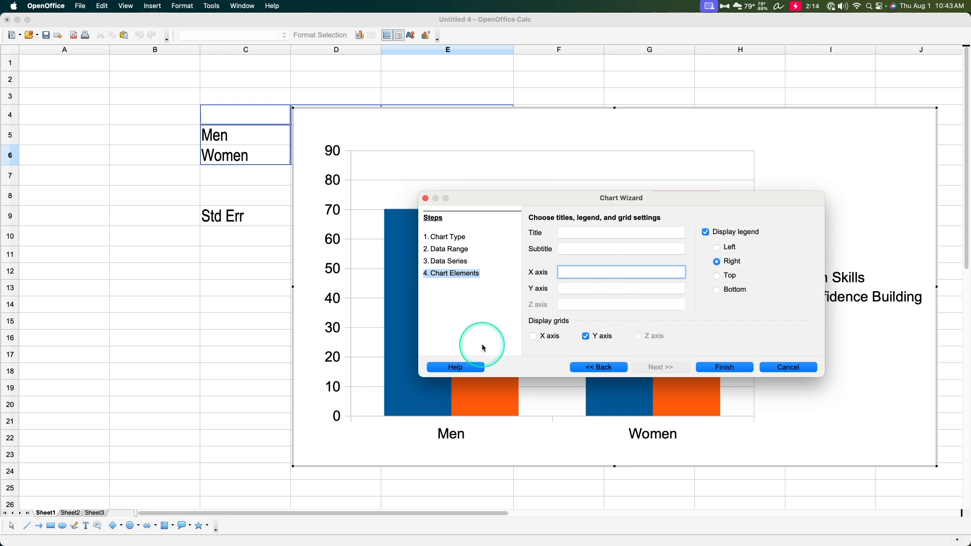
pyautogui.click(573, 288)
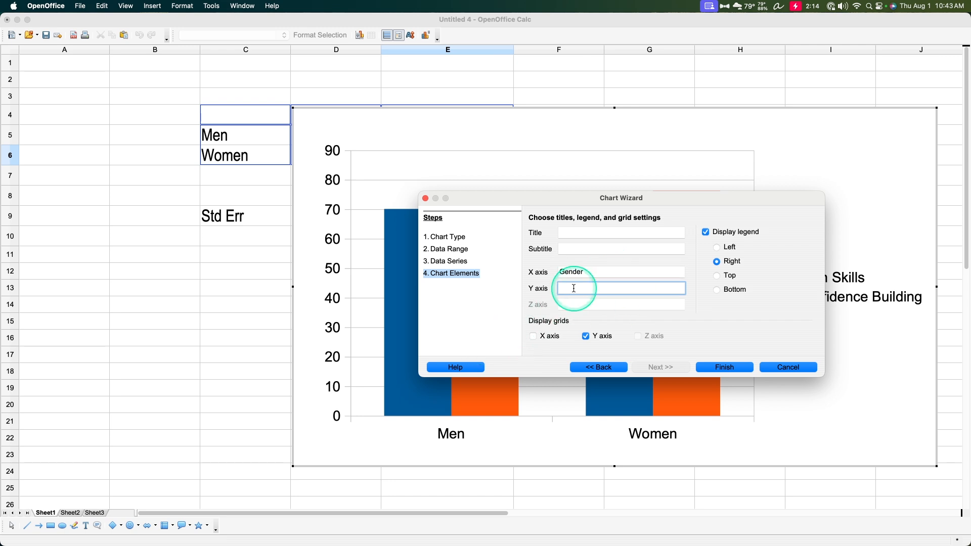
pyautogui.write('Sa')
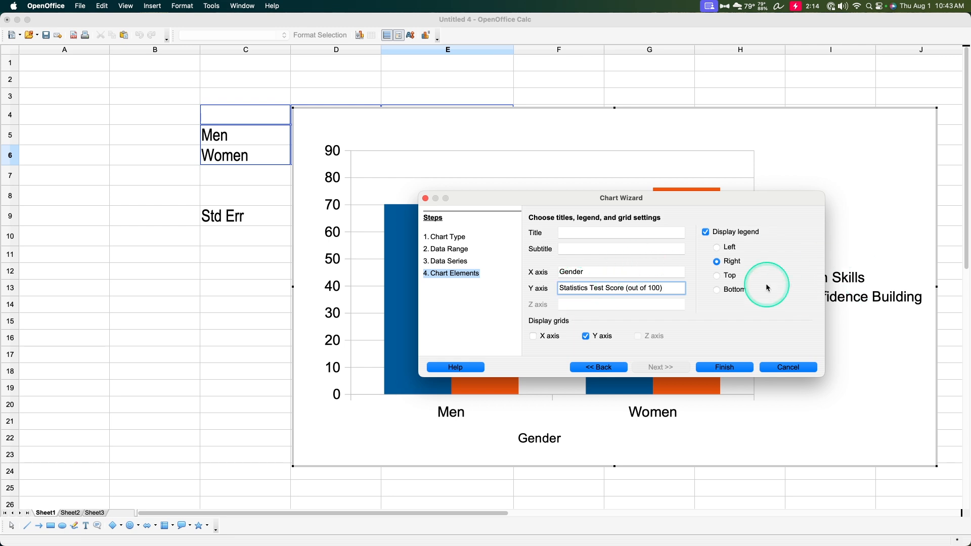
# Step: Place the legend at the top of the chart, turn off the Y axis grid and finish creating the chart
pyautogui.click(733, 281)
pyautogui.click(585, 336)
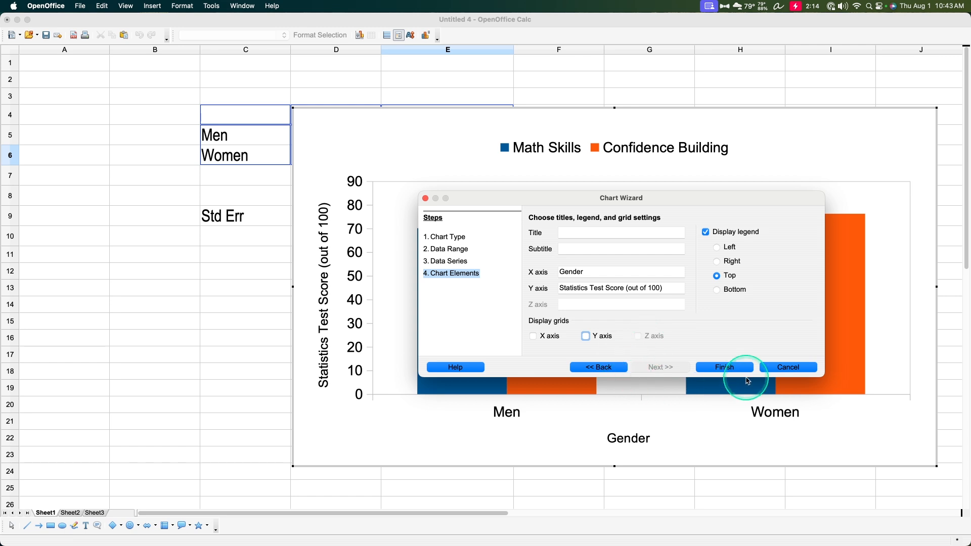
pyautogui.click(720, 369)
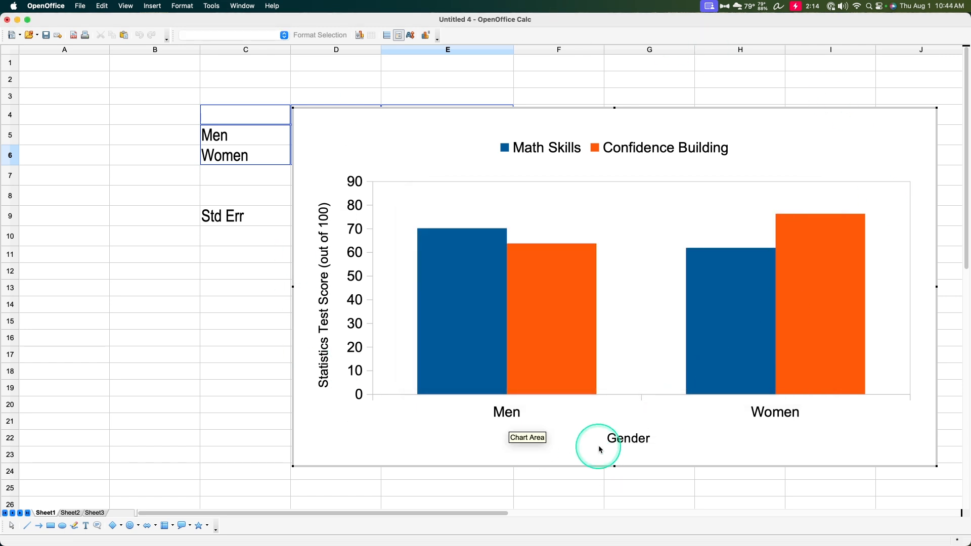
# Step: Remove the border around the chart wall by setting its line style to none
pyautogui.rightClick(731, 183)
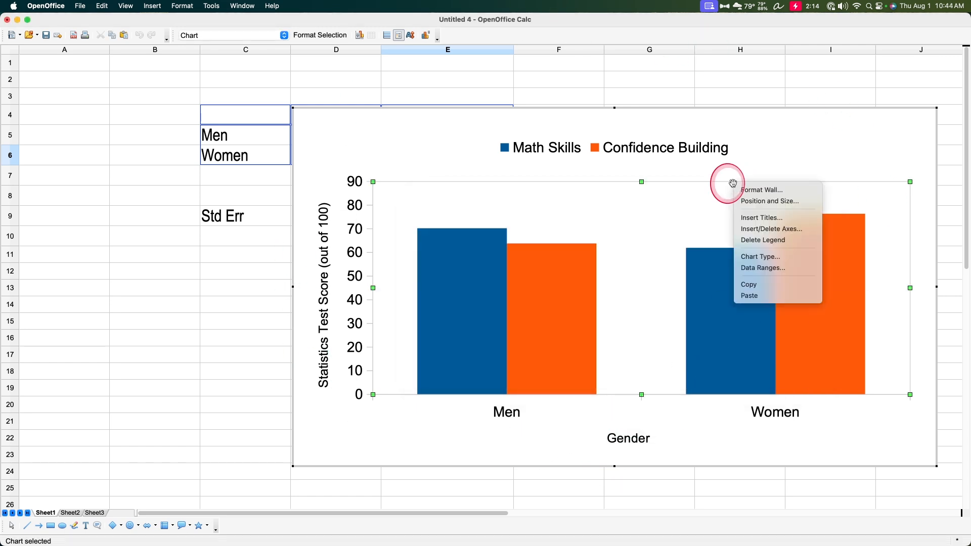
pyautogui.click(769, 190)
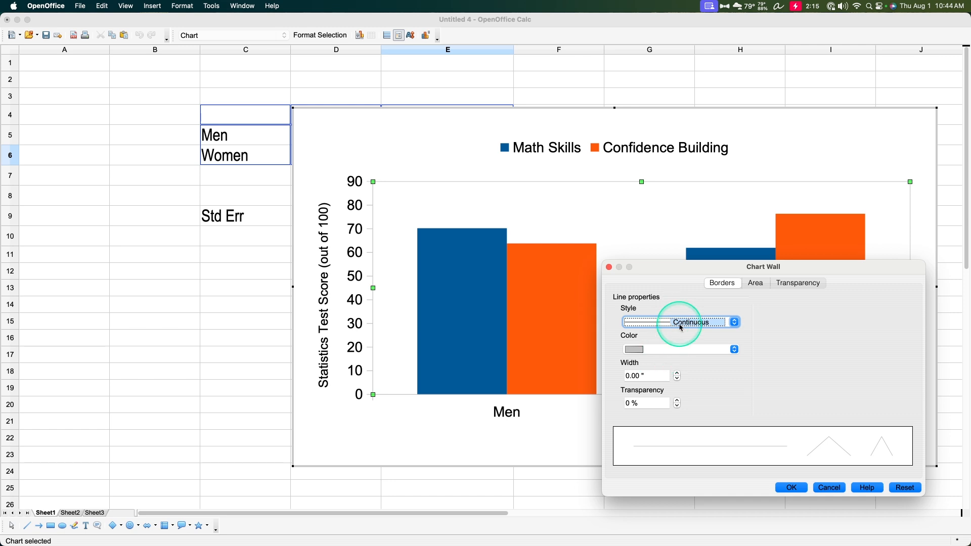
pyautogui.click(681, 328)
pyautogui.click(657, 329)
pyautogui.click(785, 485)
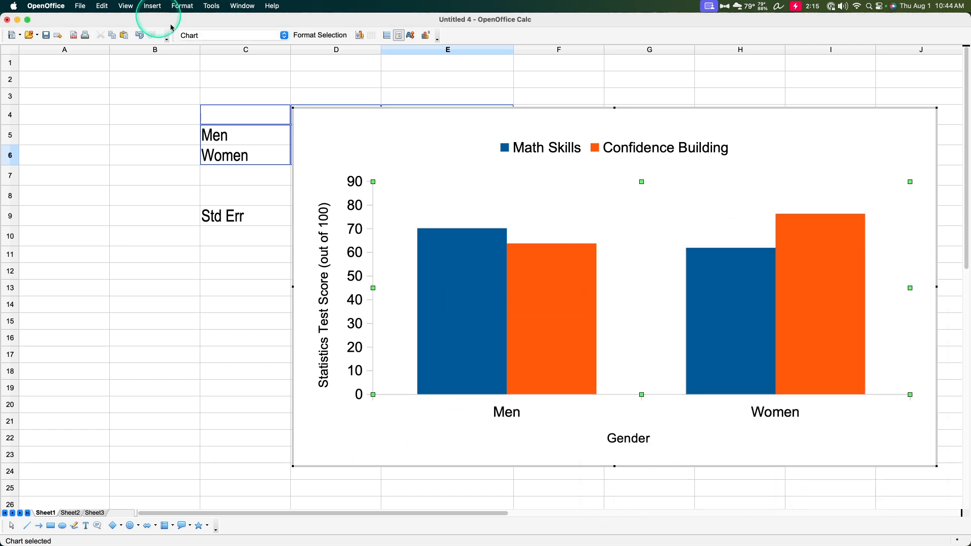
# Step: Set the font size of the X axis title "Gender" to 14
pyautogui.click(192, 35)
pyautogui.click(200, 79)
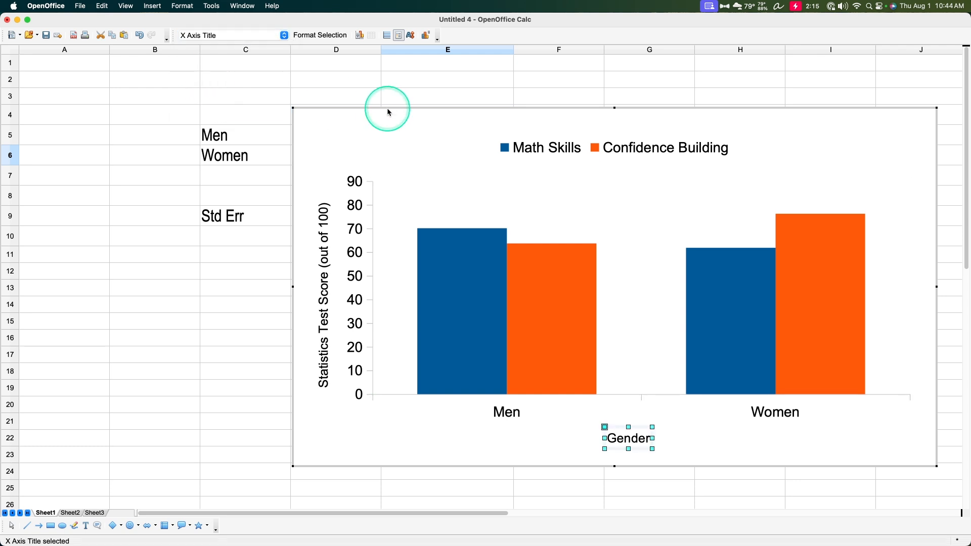
pyautogui.click(320, 34)
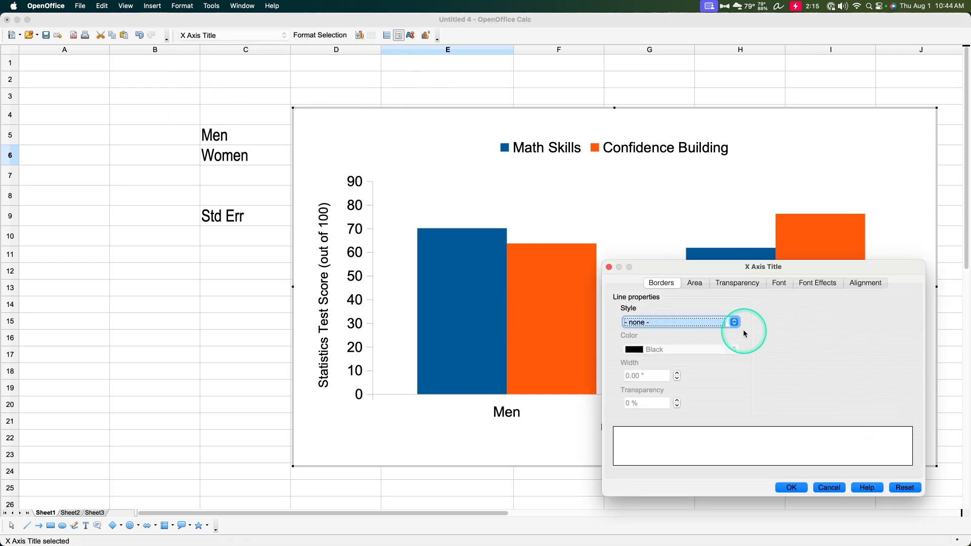
pyautogui.click(779, 285)
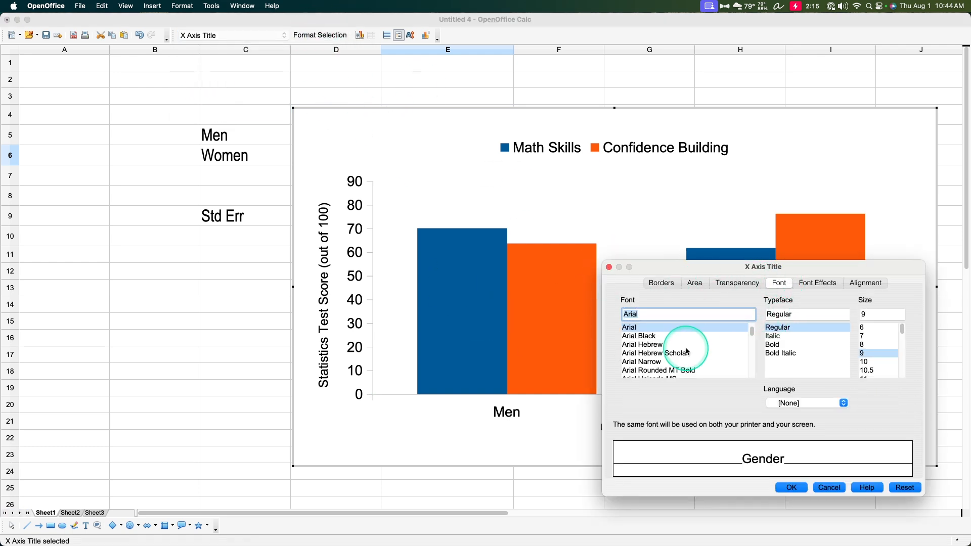
pyautogui.scroll(-4, 889, 359)
pyautogui.click(874, 364)
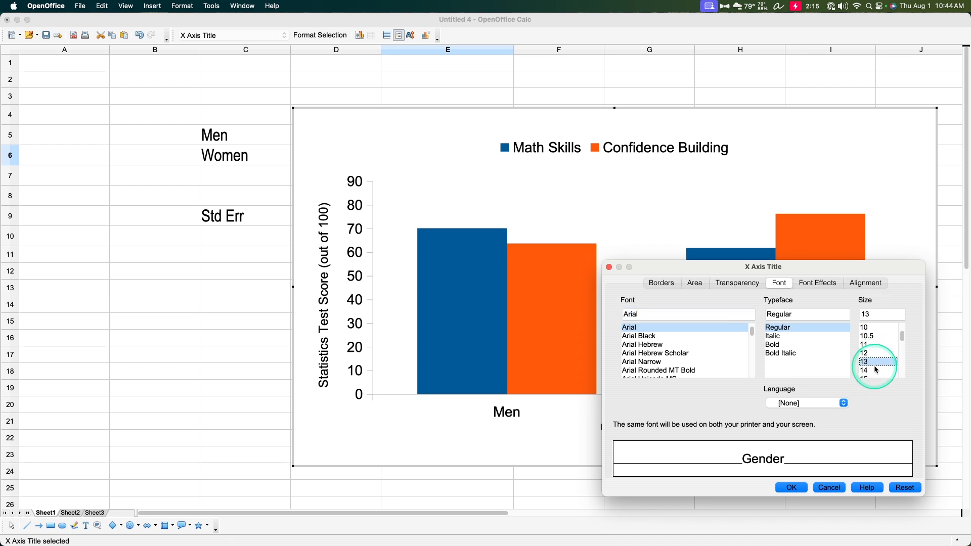
pyautogui.click(874, 369)
pyautogui.click(801, 484)
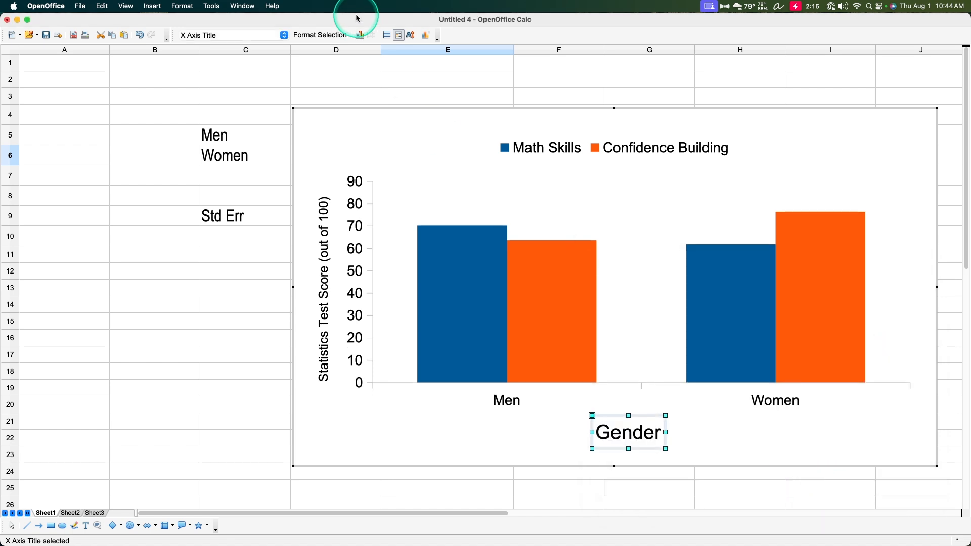
# Step: Set the font size of the Y axis title to 14
pyautogui.click(250, 35)
pyautogui.click(224, 97)
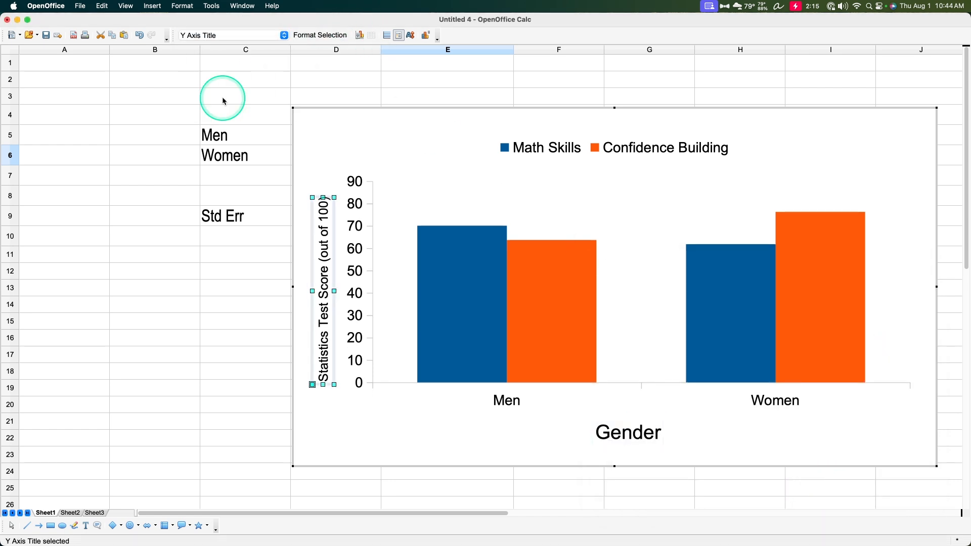
pyautogui.click(308, 34)
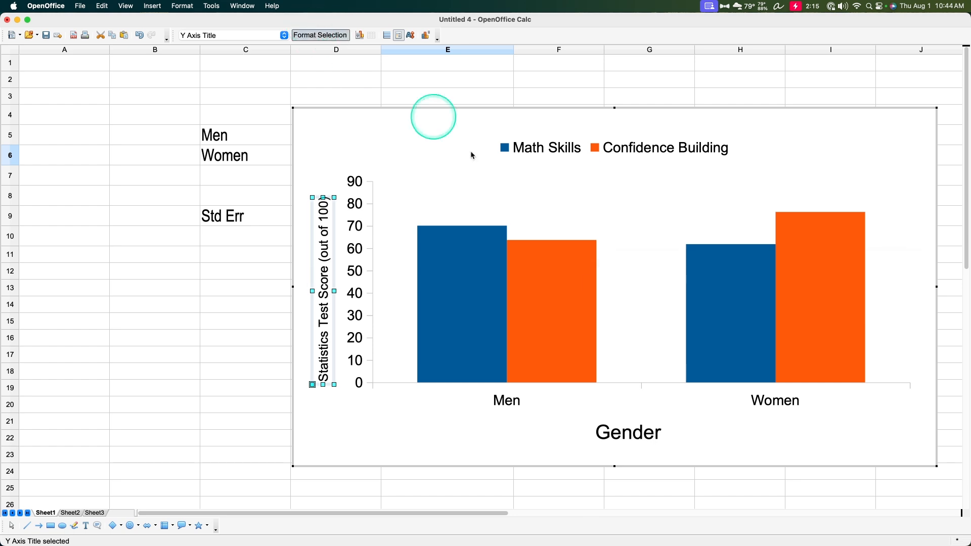
pyautogui.scroll(-4, 880, 354)
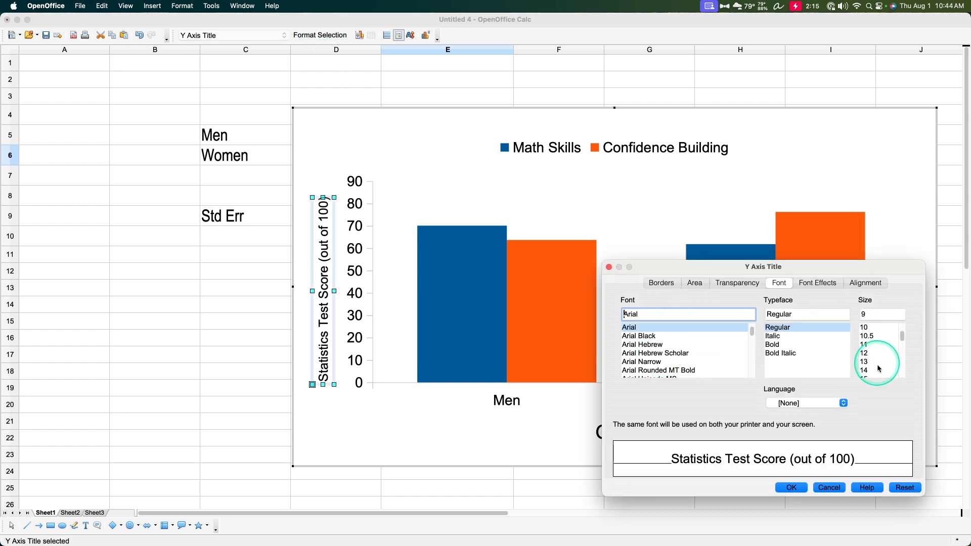
pyautogui.click(878, 370)
pyautogui.click(790, 487)
# Step: Format the X axis with a label font size of 14, moving the dialog clear of the chart's columns
pyautogui.click(245, 35)
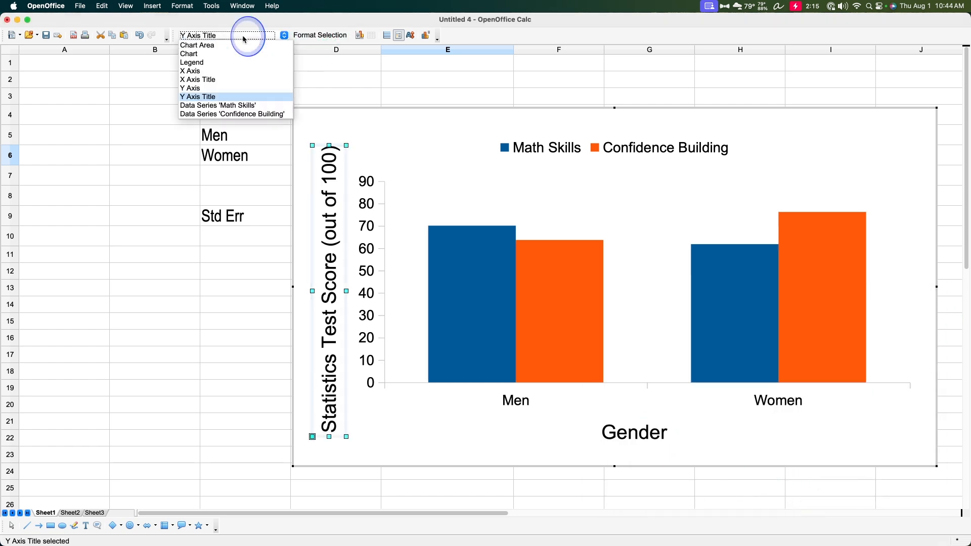
pyautogui.click(234, 71)
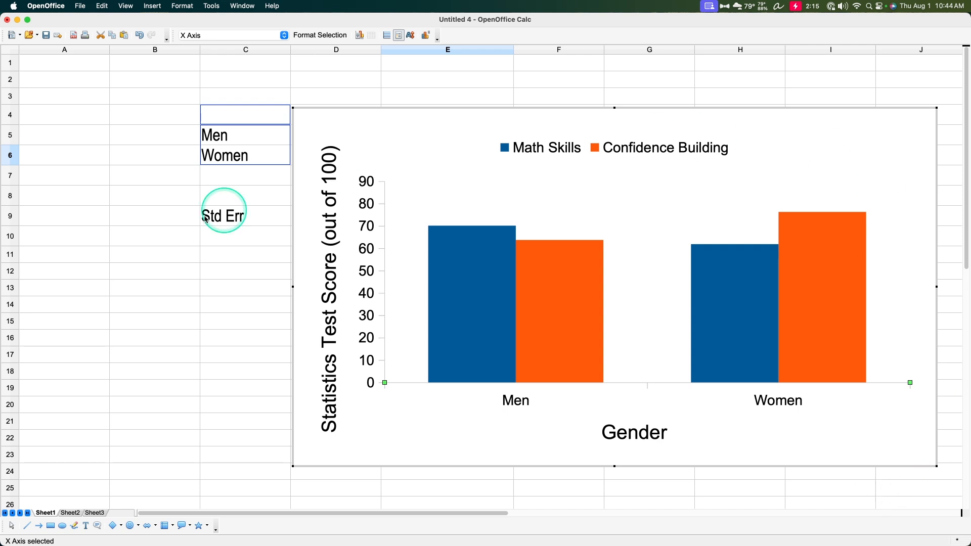
pyautogui.click(313, 34)
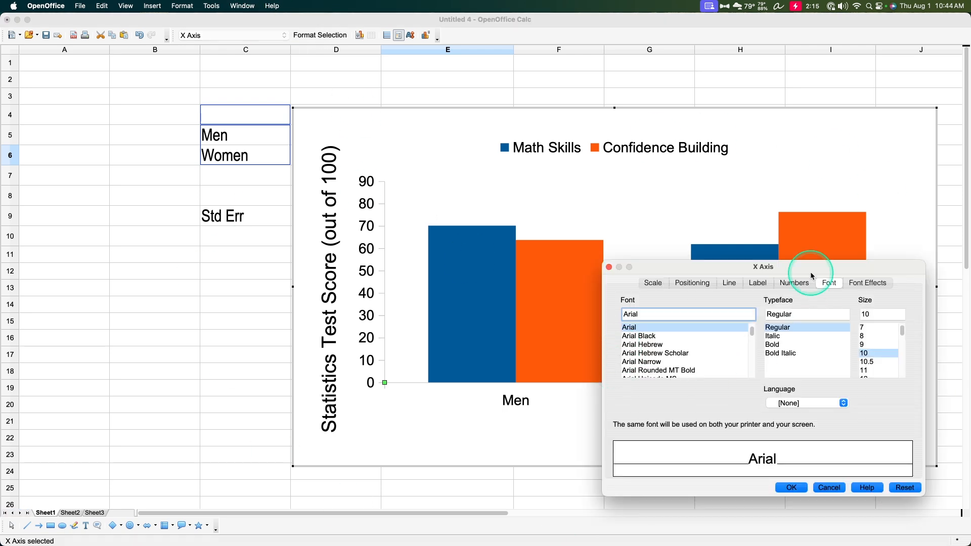
pyautogui.moveTo(808, 266); pyautogui.dragTo(267, 254)
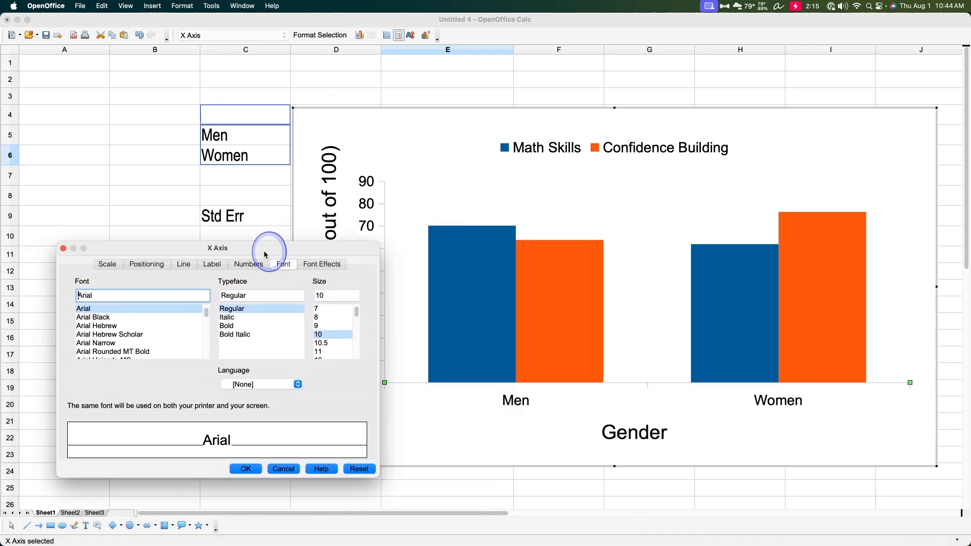
pyautogui.scroll(-1, 327, 348)
pyautogui.click(324, 352)
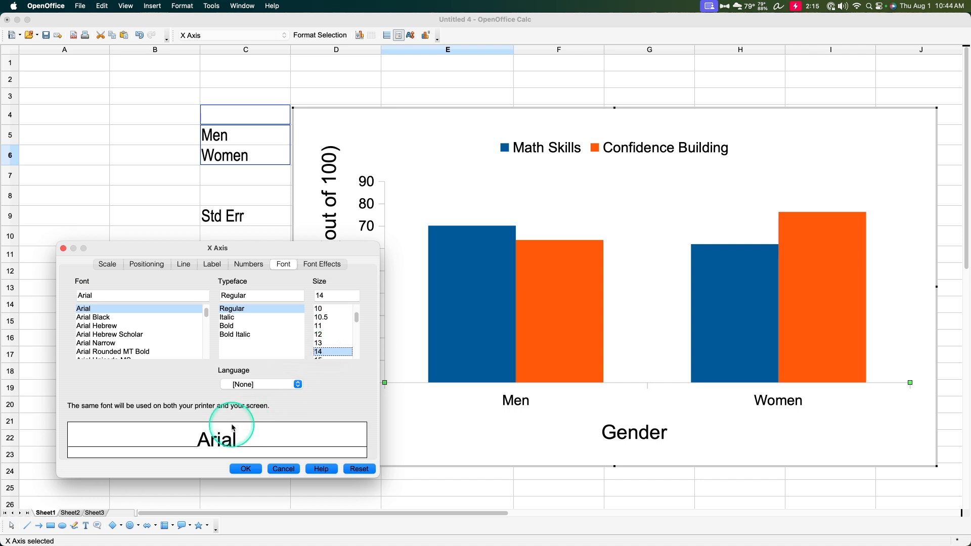
# Step: Set the X axis line color to Black and apply the X axis formatting
pyautogui.click(101, 259)
pyautogui.click(134, 261)
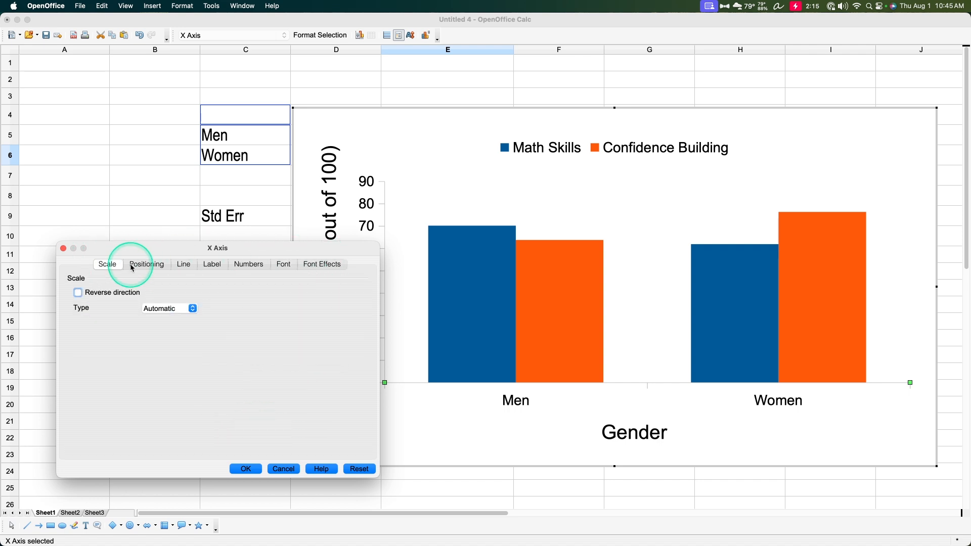
pyautogui.click(179, 263)
pyautogui.click(208, 264)
pyautogui.click(191, 266)
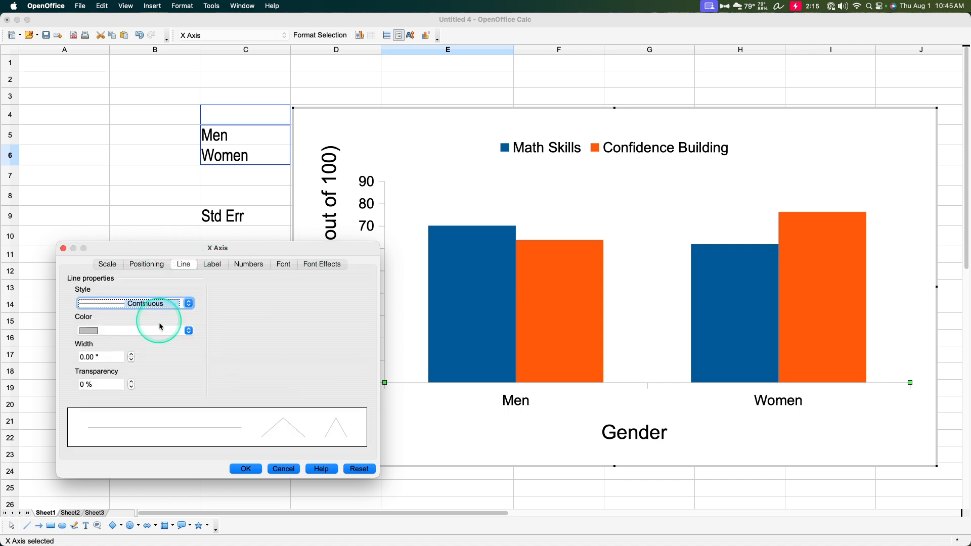
pyautogui.click(165, 333)
pyautogui.scroll(-5, 156, 457)
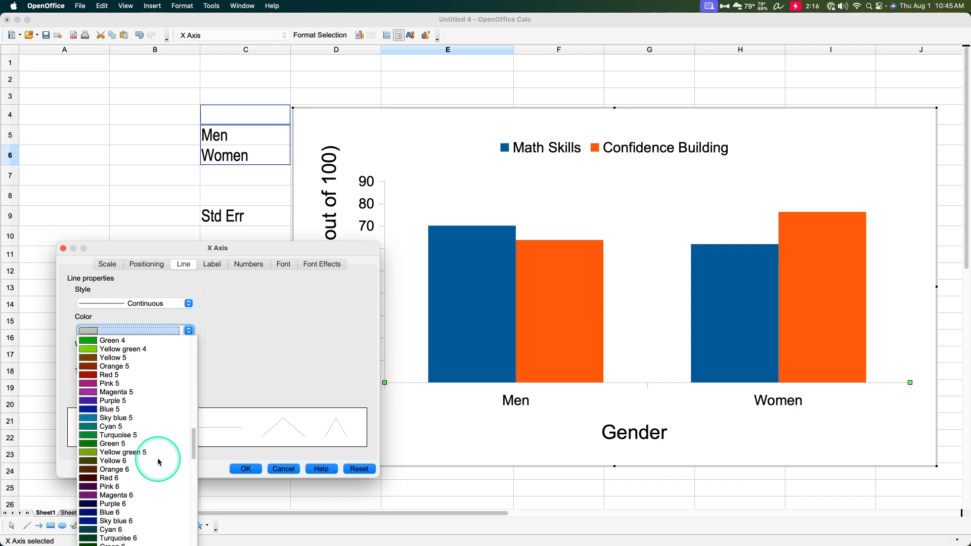
pyautogui.scroll(2, 147, 451)
pyautogui.scroll(5, 144, 451)
pyautogui.click(130, 429)
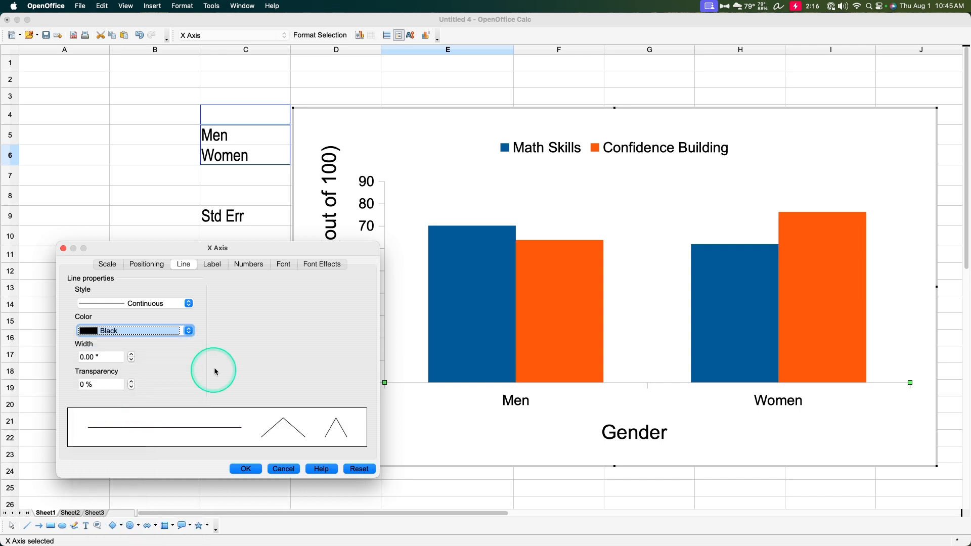
pyautogui.click(246, 469)
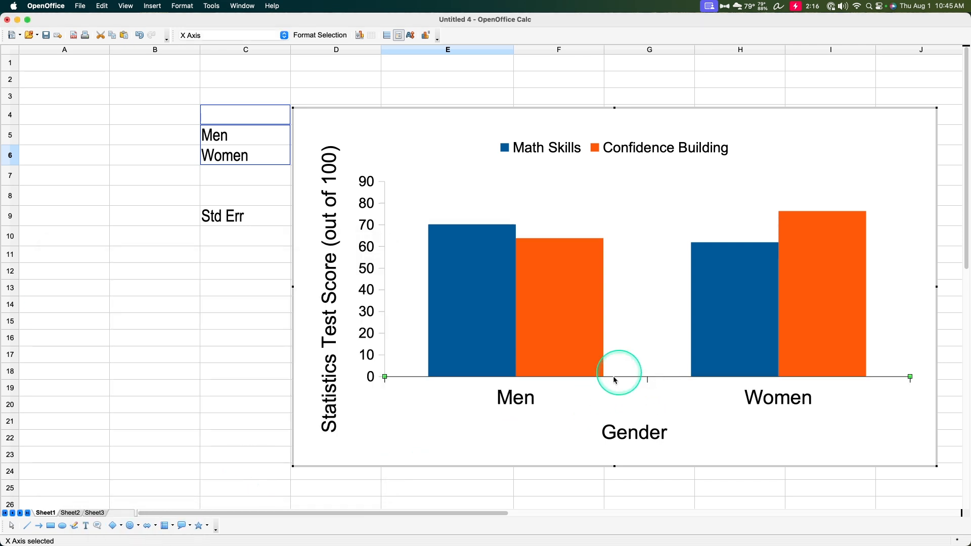
# Step: Set the Y axis line color to Black
pyautogui.click(210, 36)
pyautogui.click(197, 91)
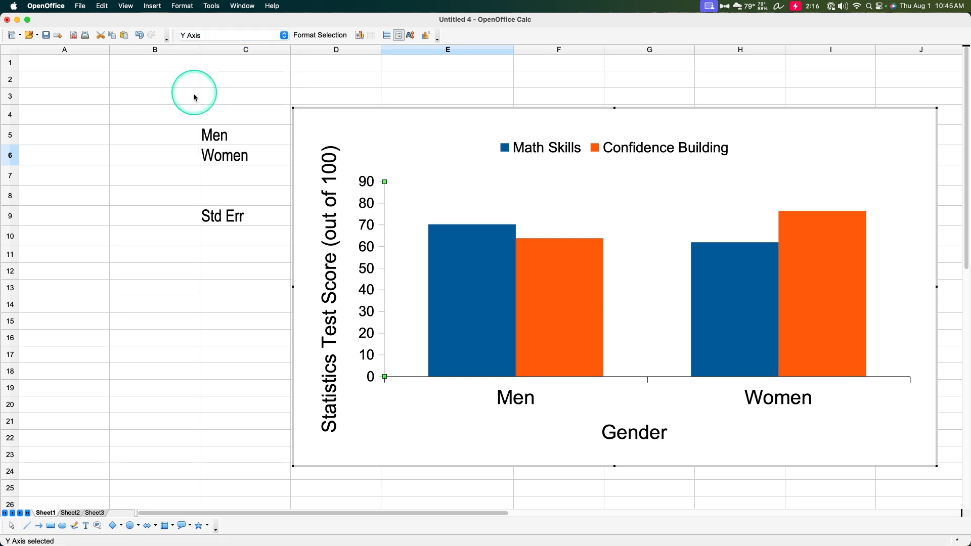
pyautogui.click(318, 34)
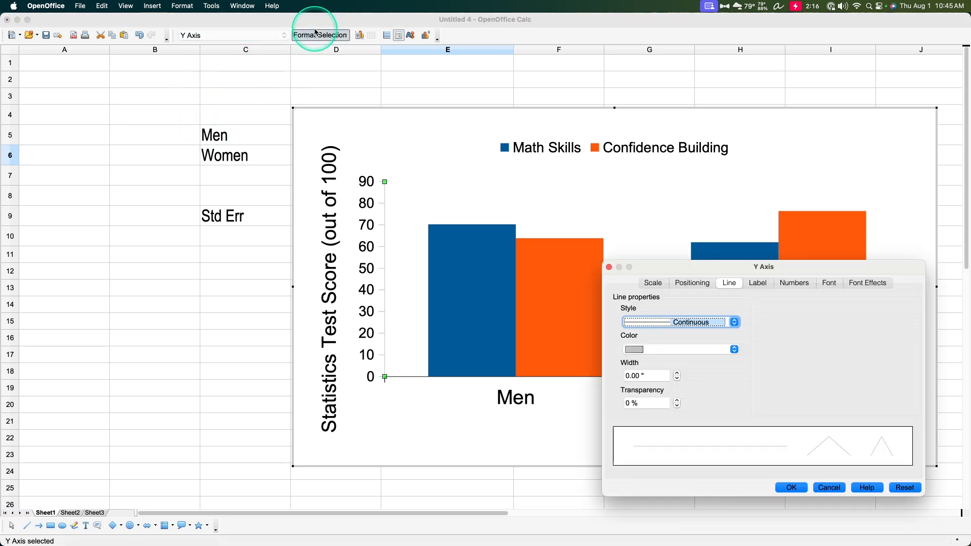
pyautogui.click(683, 355)
pyautogui.scroll(5, 688, 386)
pyautogui.click(655, 458)
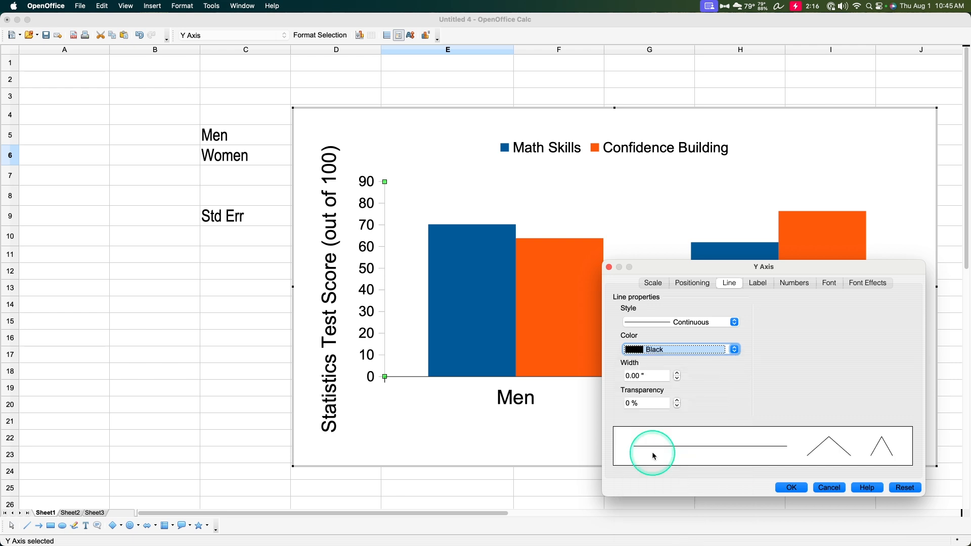
# Step: Fix the Y axis maximum at 100, set its label font size to 14 and apply the formatting
pyautogui.click(652, 282)
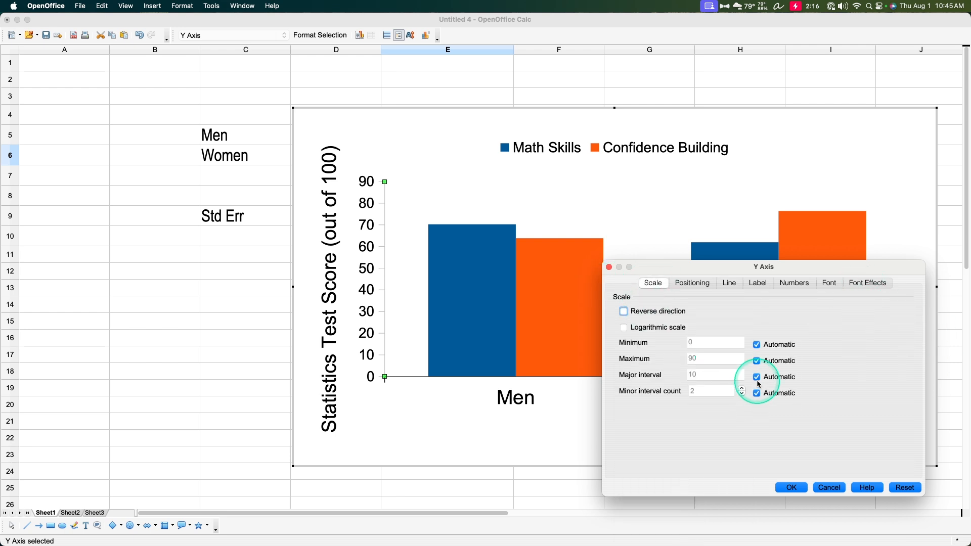
pyautogui.click(757, 362)
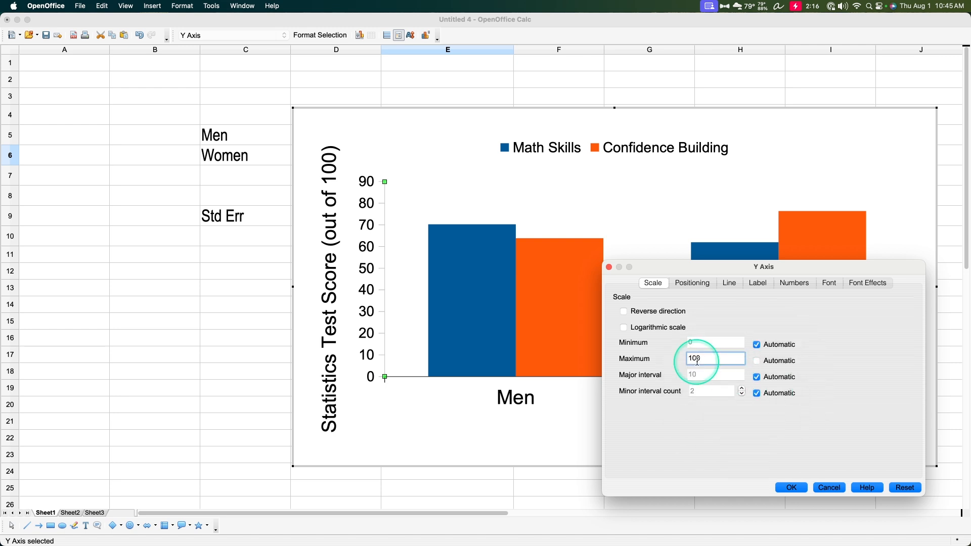
pyautogui.click(827, 282)
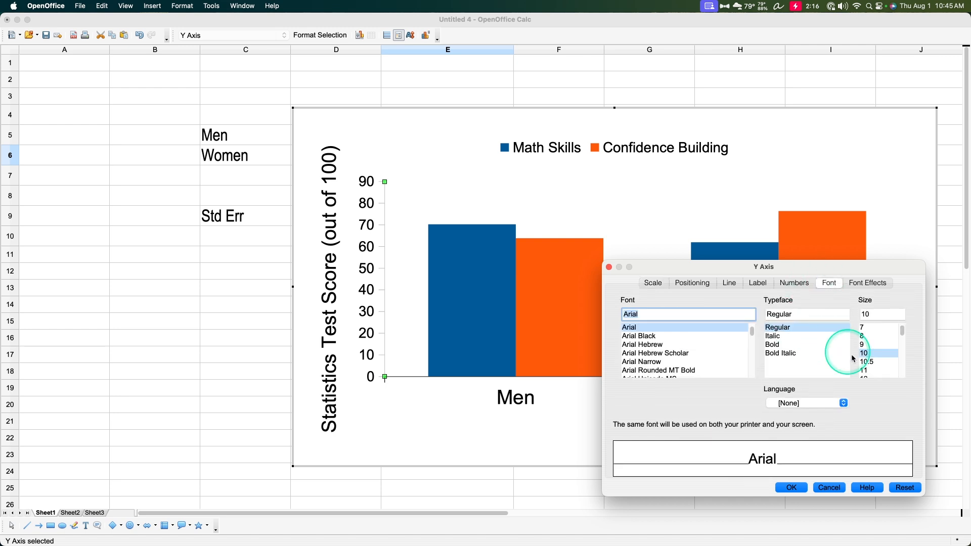
pyautogui.scroll(-2, 869, 348)
pyautogui.click(871, 353)
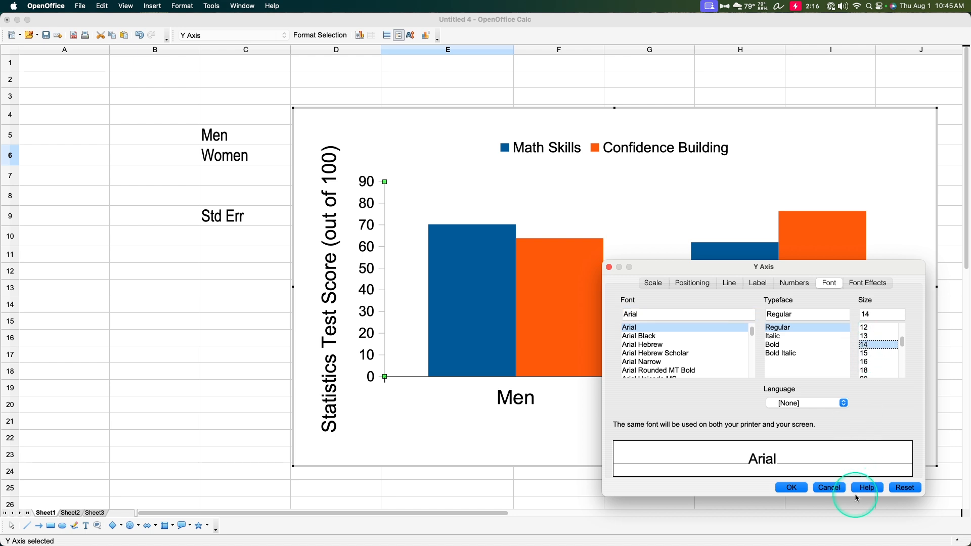
pyautogui.click(791, 487)
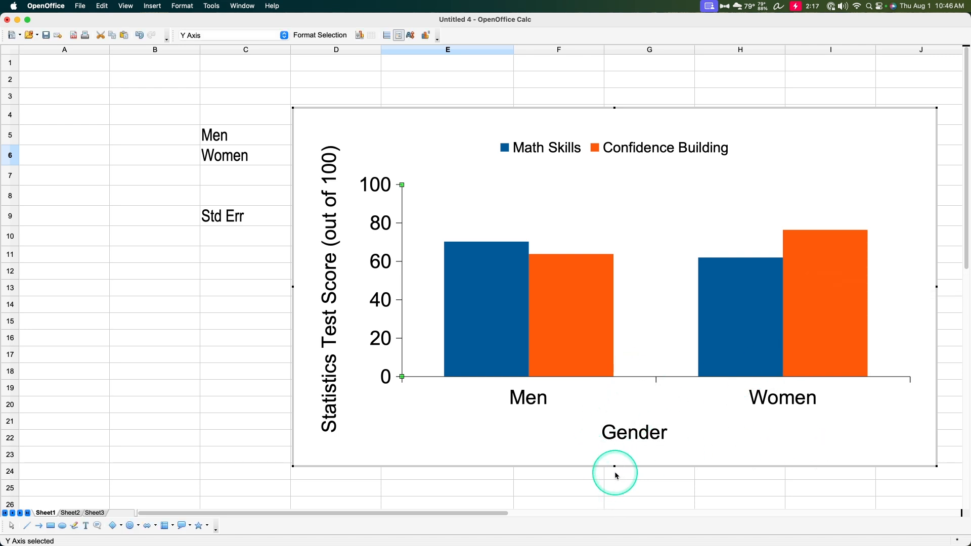
# Step: Resize the chart to be taller and narrower, uncovering the Math Skills data in column D
pyautogui.moveTo(614, 466); pyautogui.dragTo(614, 504)
pyautogui.moveTo(615, 108); pyautogui.dragTo(614, 59)
pyautogui.moveTo(293, 58); pyautogui.dragTo(427, 72)
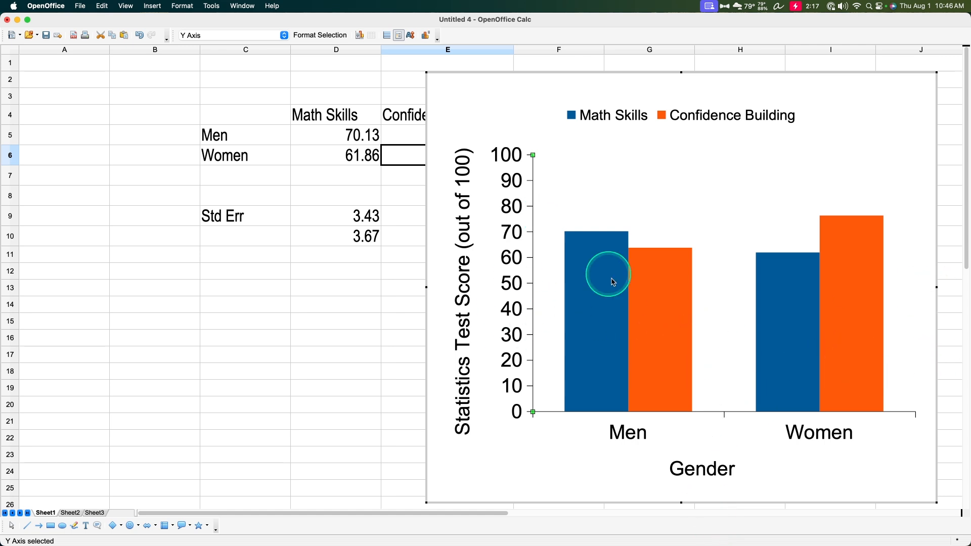
# Step: Add Y error bars to the Math Skills series from cell range D9:D10, using the same values for positive and negative
pyautogui.rightClick(594, 304)
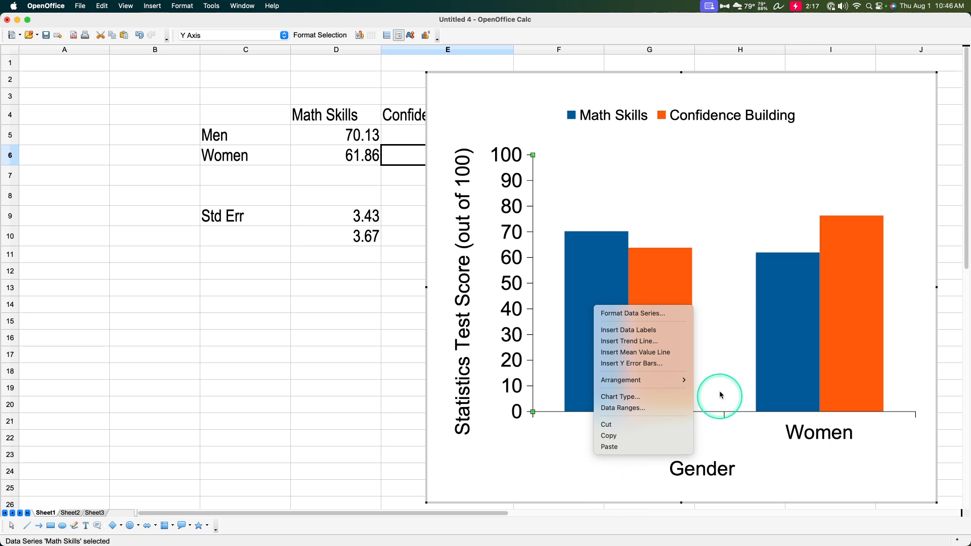
pyautogui.click(618, 369)
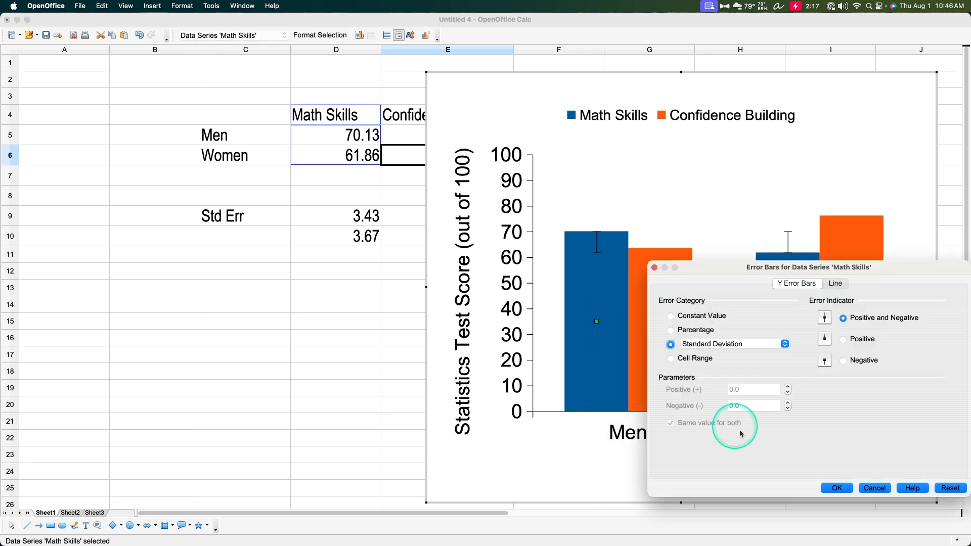
pyautogui.click(835, 283)
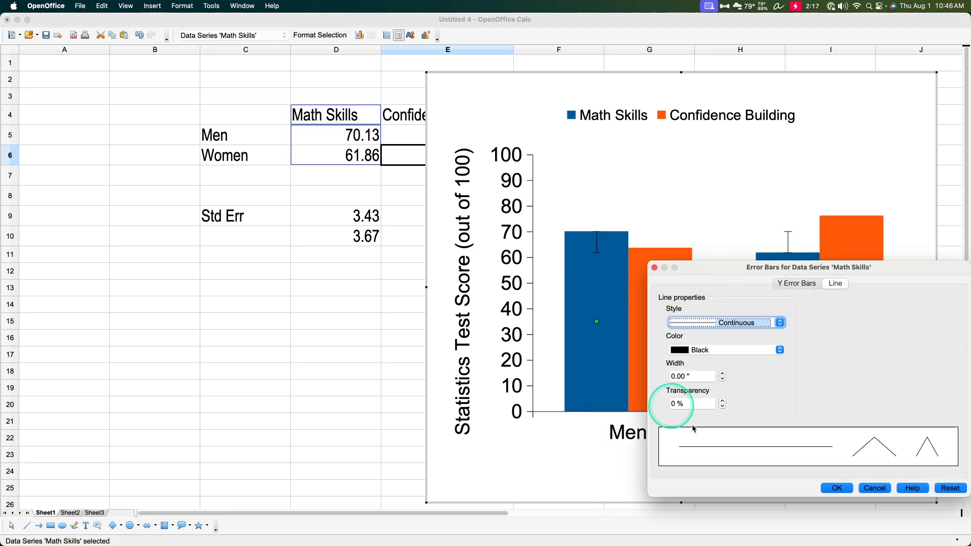
pyautogui.click(798, 284)
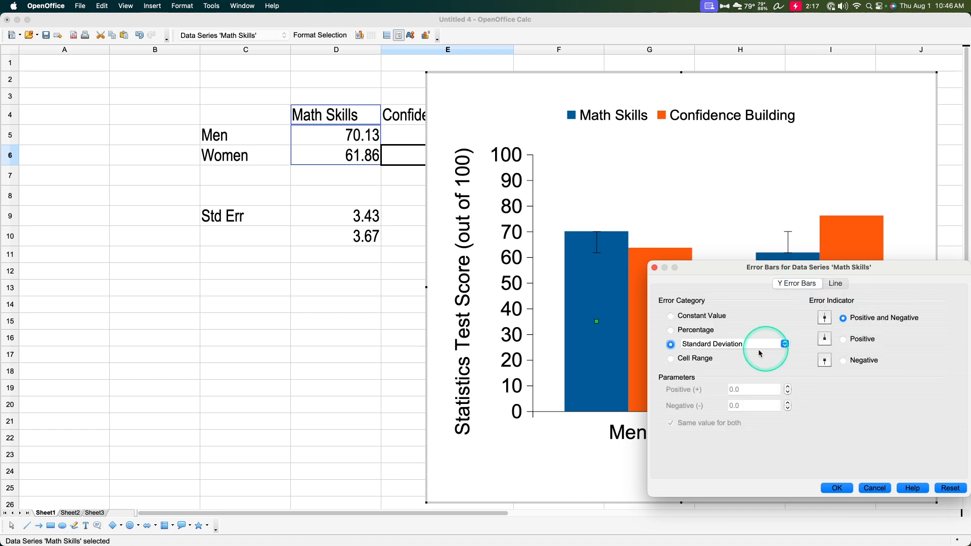
pyautogui.click(670, 358)
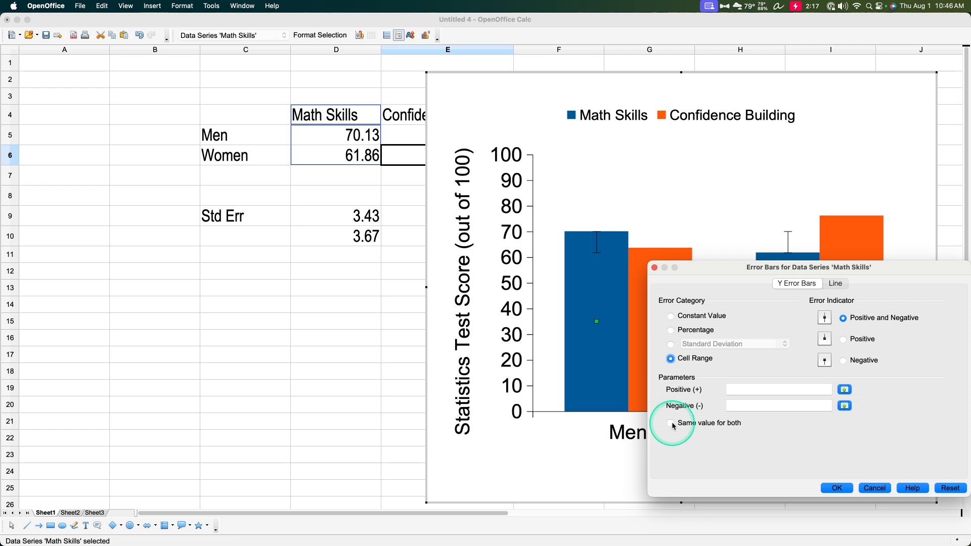
pyautogui.click(844, 389)
pyautogui.moveTo(366, 219); pyautogui.dragTo(367, 236)
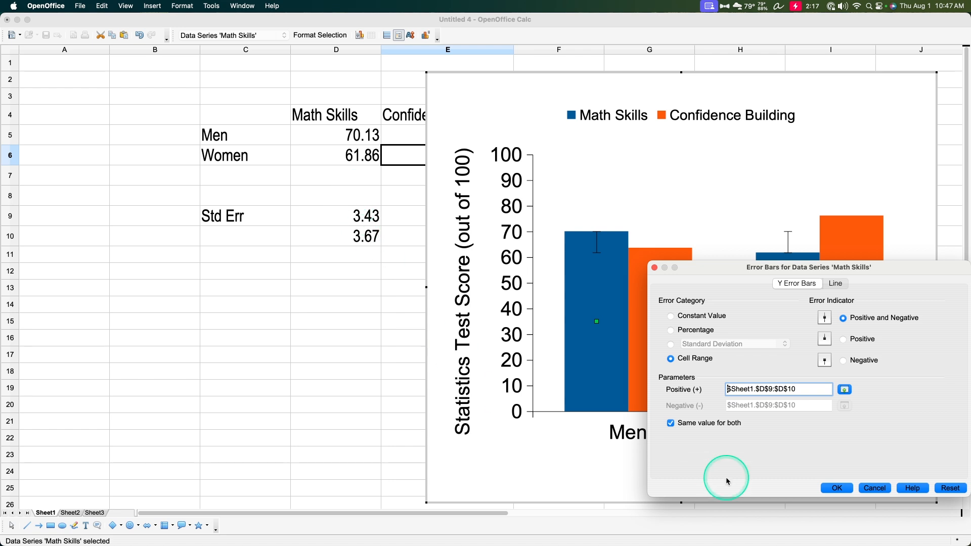
pyautogui.click(838, 488)
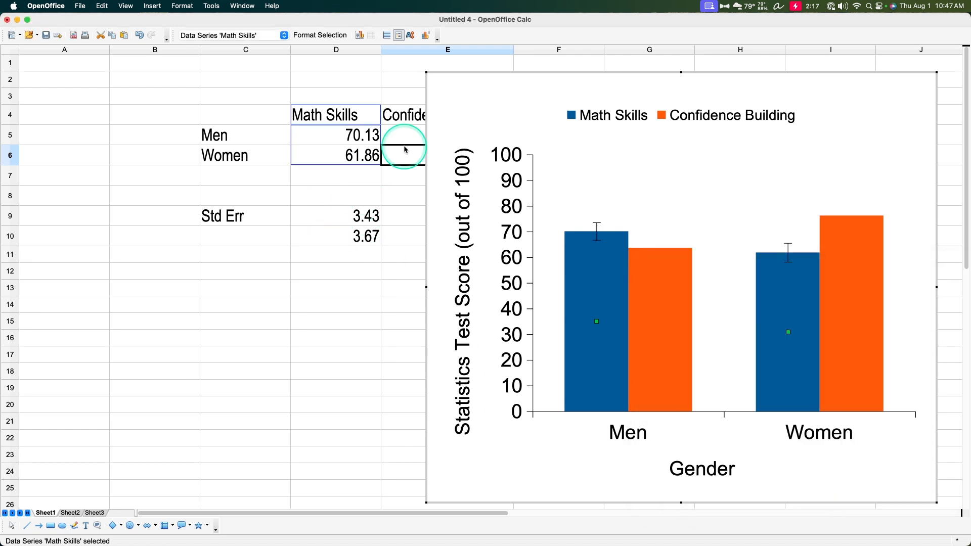
# Step: Move the chart clear of the Confidence Building data in column E and enlarge it slightly
pyautogui.hscroll(4, 405, 146)
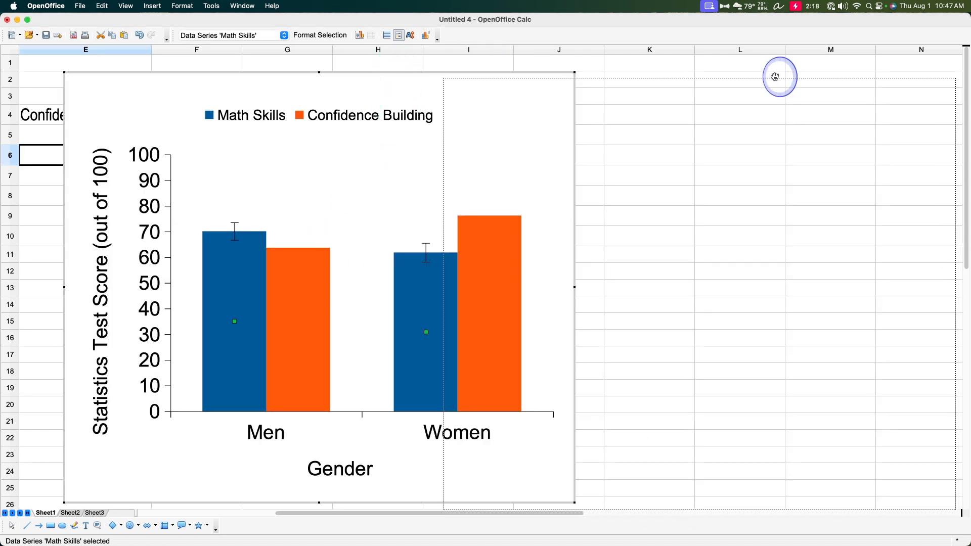
pyautogui.hscroll(-4, 720, 74)
pyautogui.moveTo(405, 513); pyautogui.dragTo(505, 513)
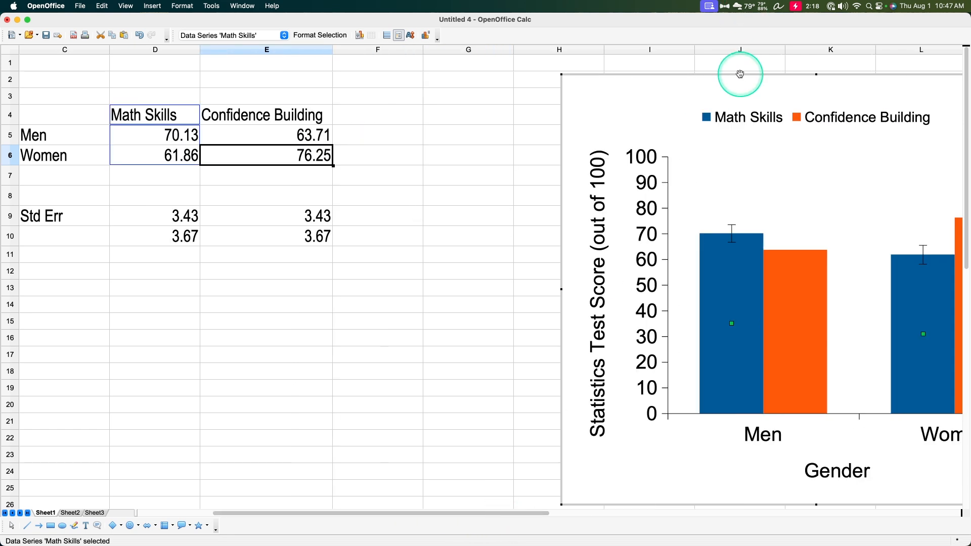
pyautogui.moveTo(737, 72); pyautogui.dragTo(561, 53)
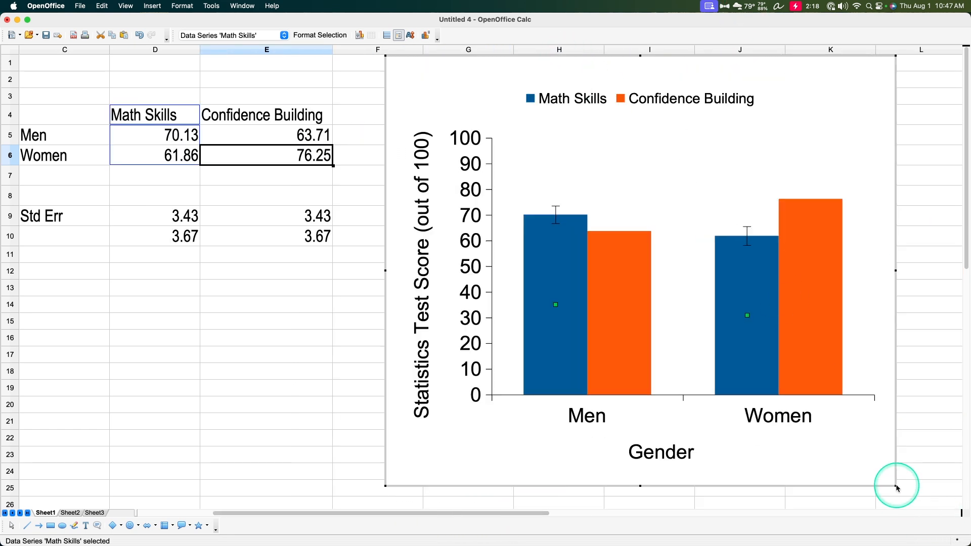
pyautogui.moveTo(895, 486); pyautogui.dragTo(956, 505)
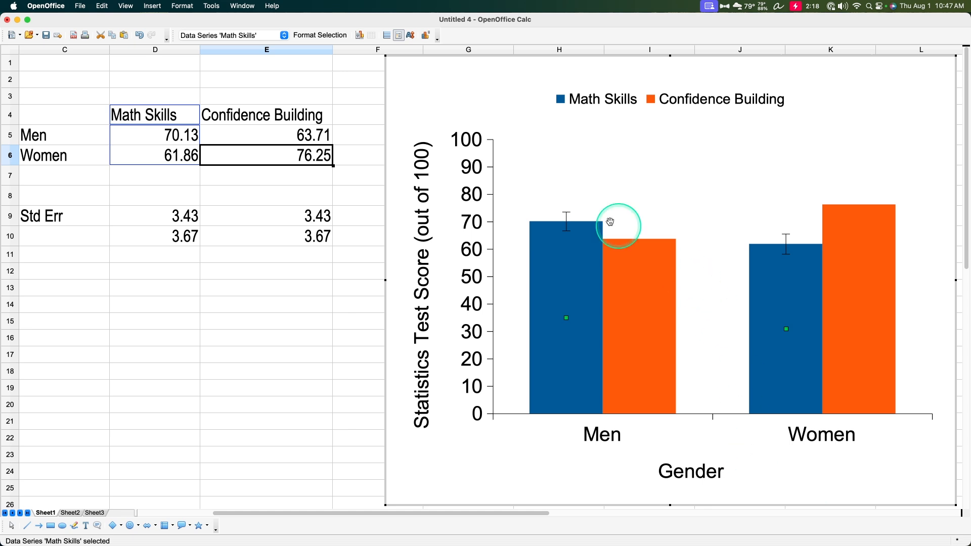
# Step: Add Y error bars to the Confidence Building series from cell range E9:E10 in both directions, and leave chart editing
pyautogui.rightClick(645, 322)
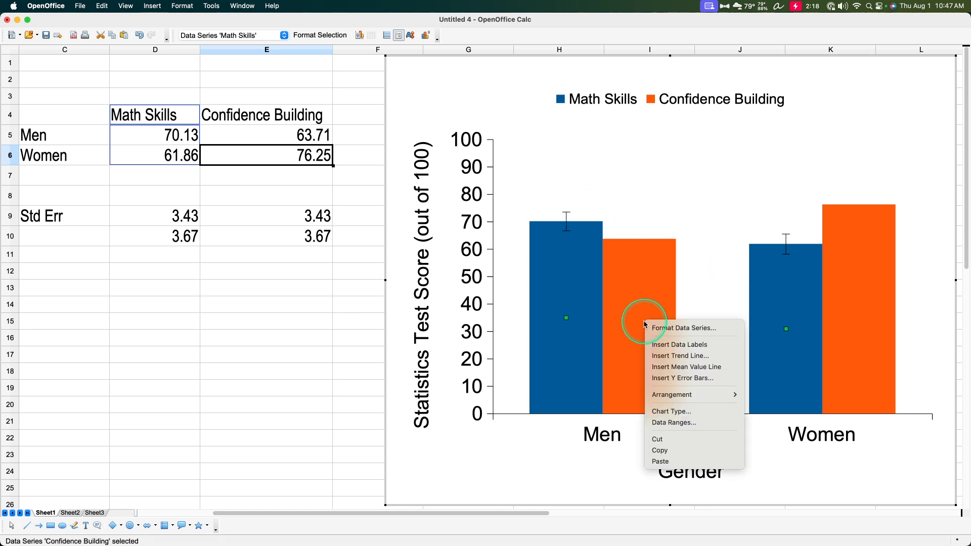
pyautogui.click(706, 379)
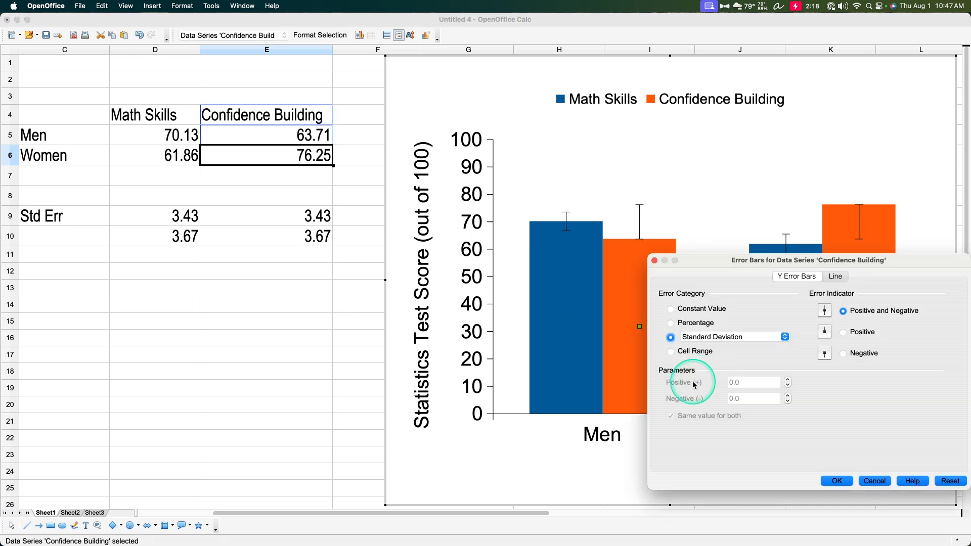
pyautogui.click(695, 351)
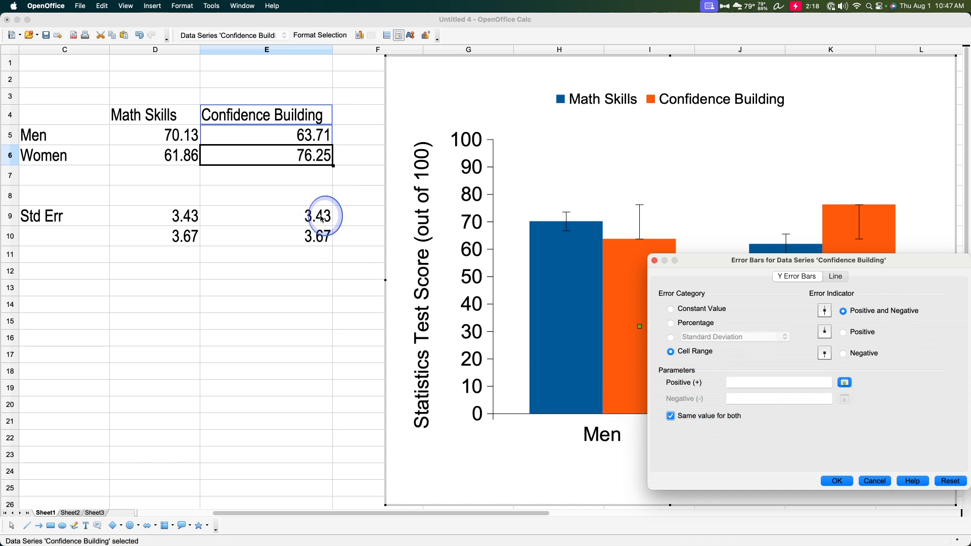
pyautogui.click(844, 382)
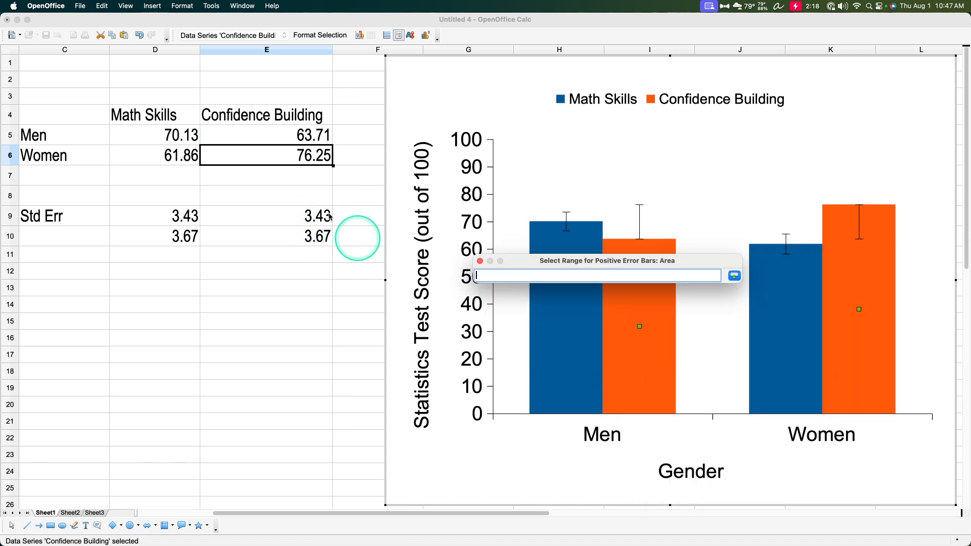
pyautogui.moveTo(314, 216); pyautogui.dragTo(309, 246)
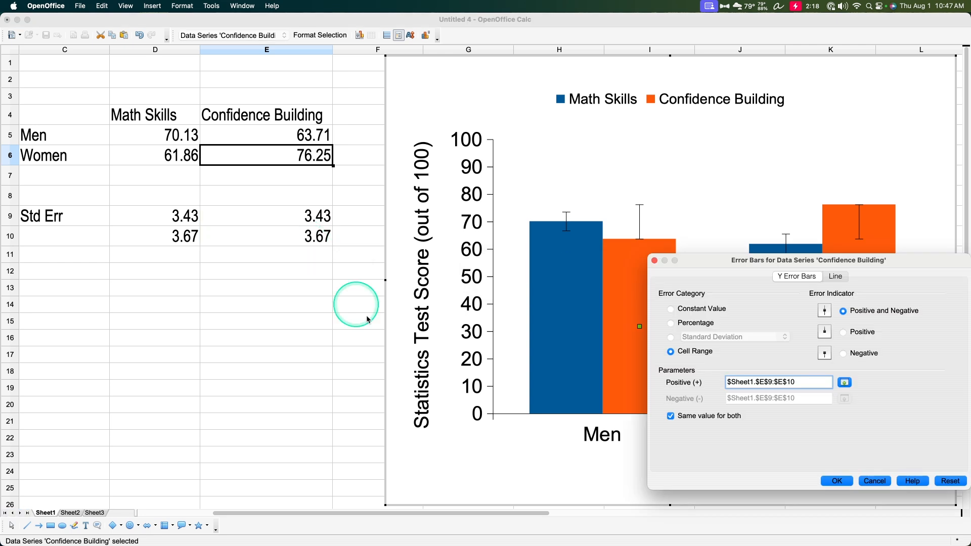
pyautogui.click(835, 481)
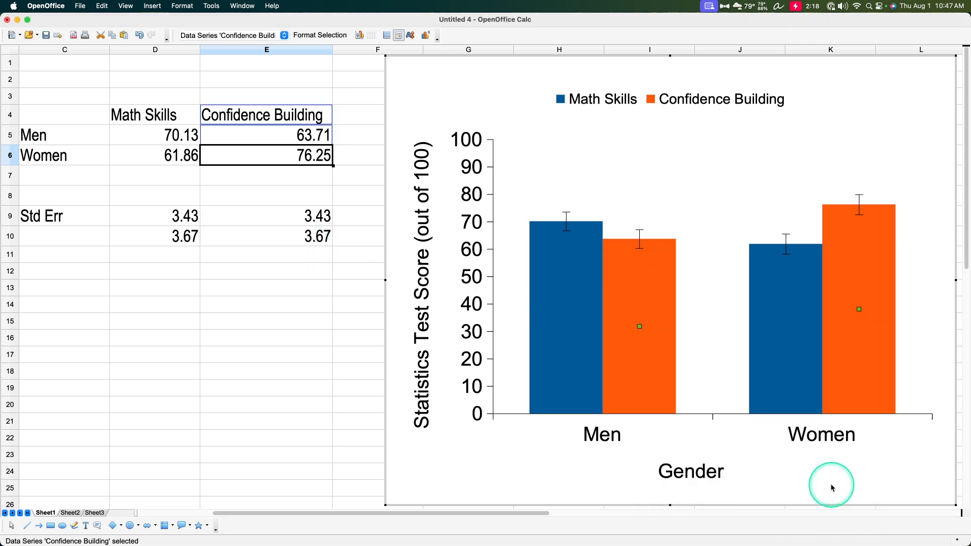
pyautogui.click(342, 441)
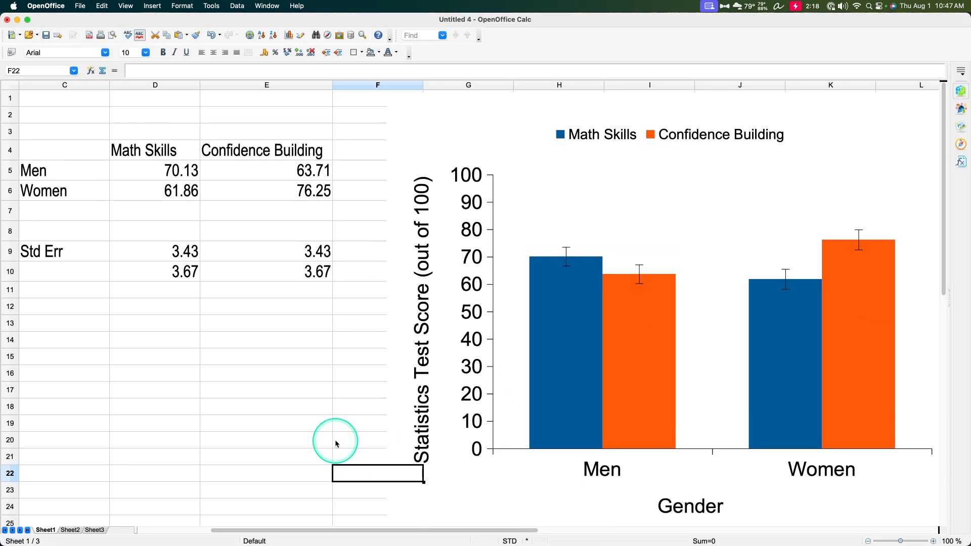